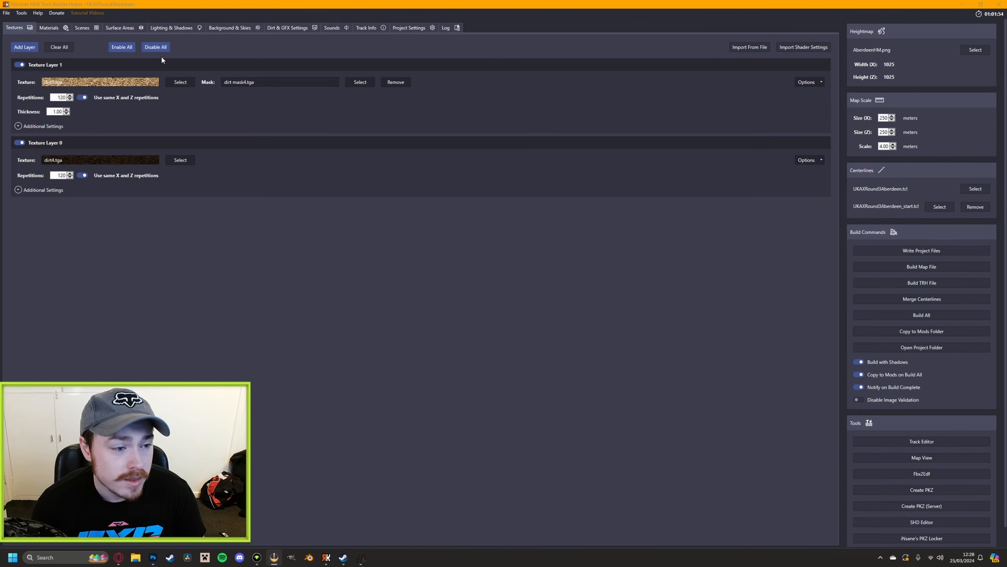
Review the additional settings of both texture layers and the material options available for Material Layer 0
{"action": "left_click", "coordinate": [18, 126]}
{"action": "left_click", "coordinate": [17, 127]}
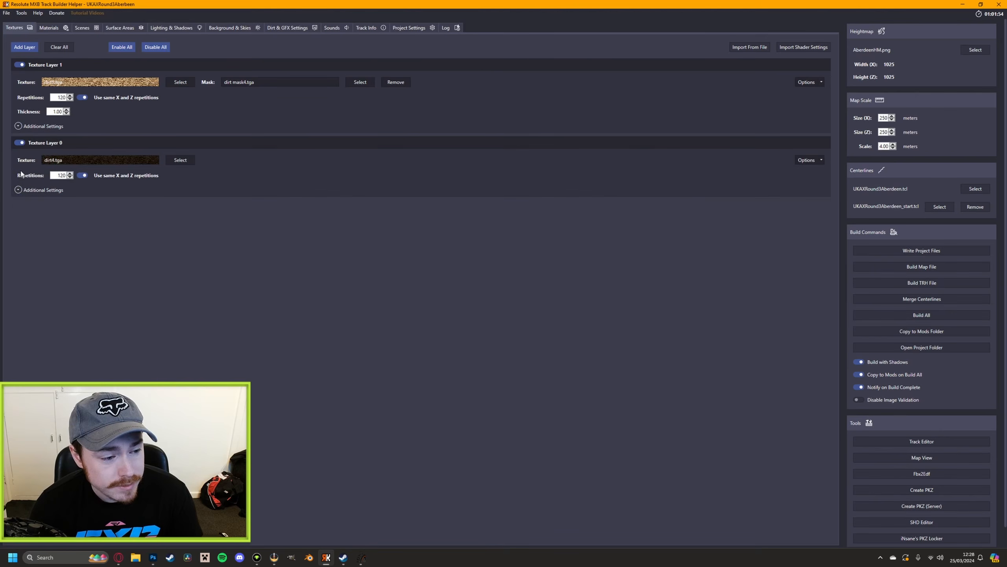
{"action": "left_click", "coordinate": [19, 190]}
{"action": "left_click", "coordinate": [19, 191]}
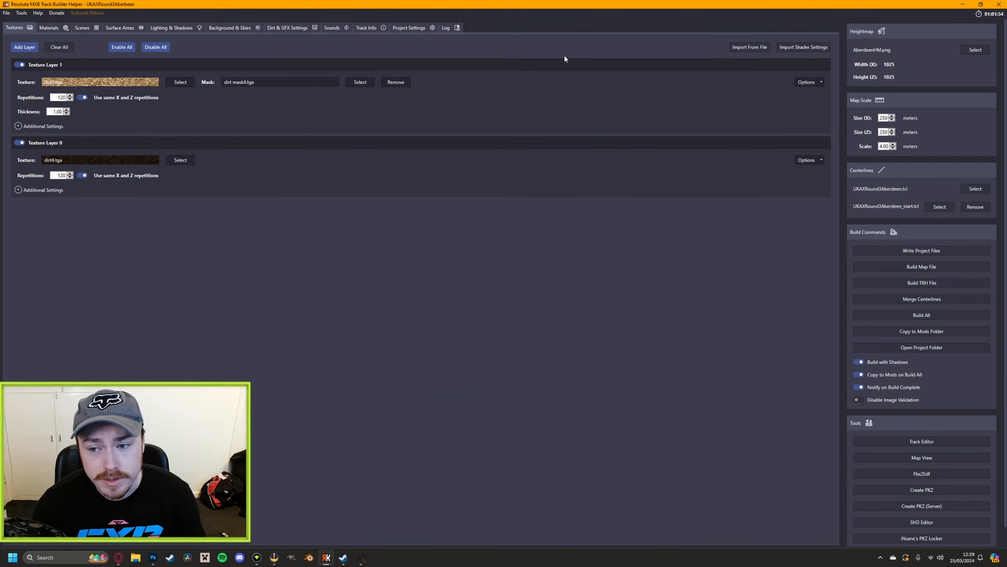
{"action": "left_click", "coordinate": [49, 28]}
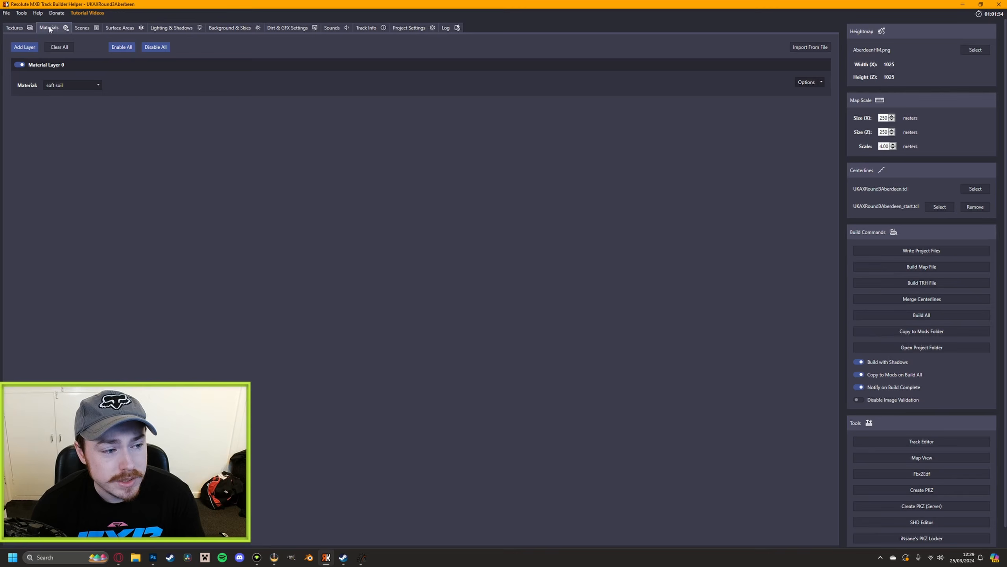
{"action": "left_click", "coordinate": [63, 86]}
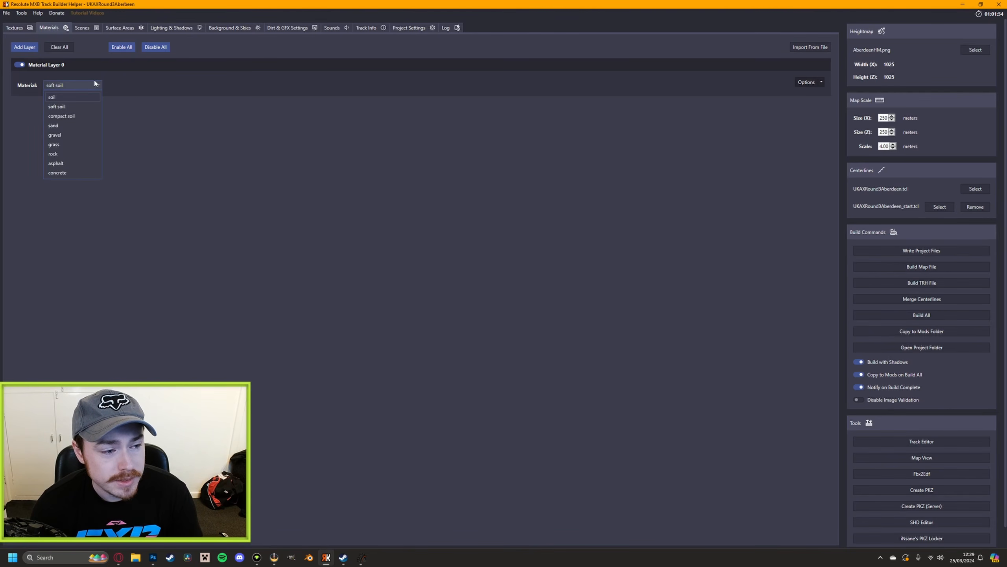
{"action": "left_click", "coordinate": [120, 81]}
Review the scenes, surface areas, lighting and shadows, background and skies, dirt color and sound settings of the project
{"action": "left_click", "coordinate": [82, 29]}
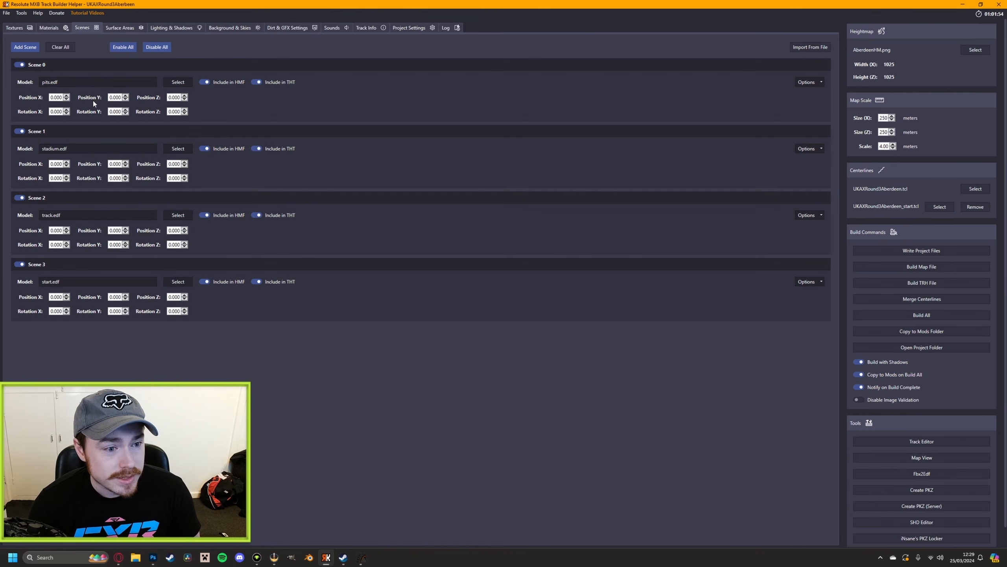
{"action": "left_click", "coordinate": [118, 28]}
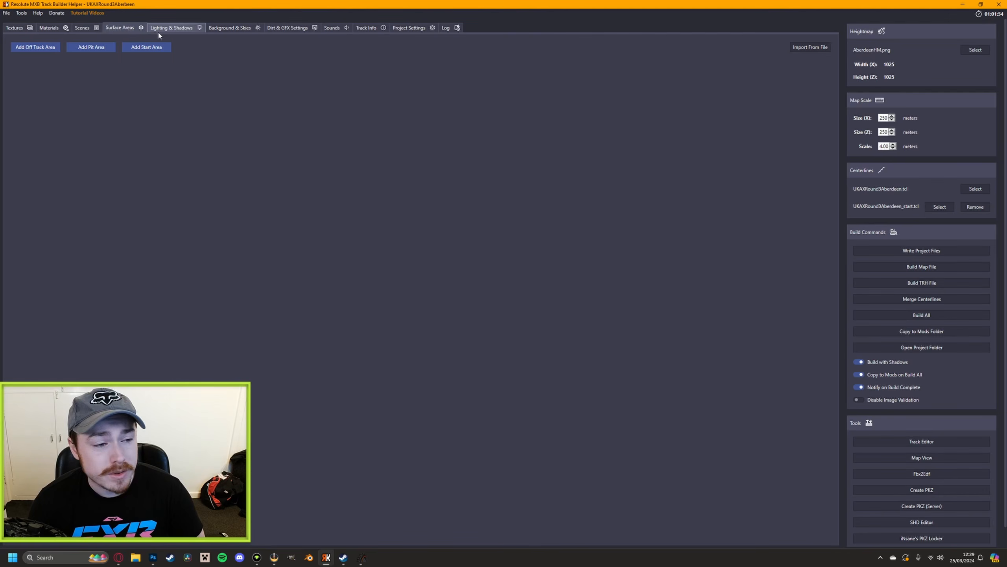
{"action": "left_click", "coordinate": [171, 32]}
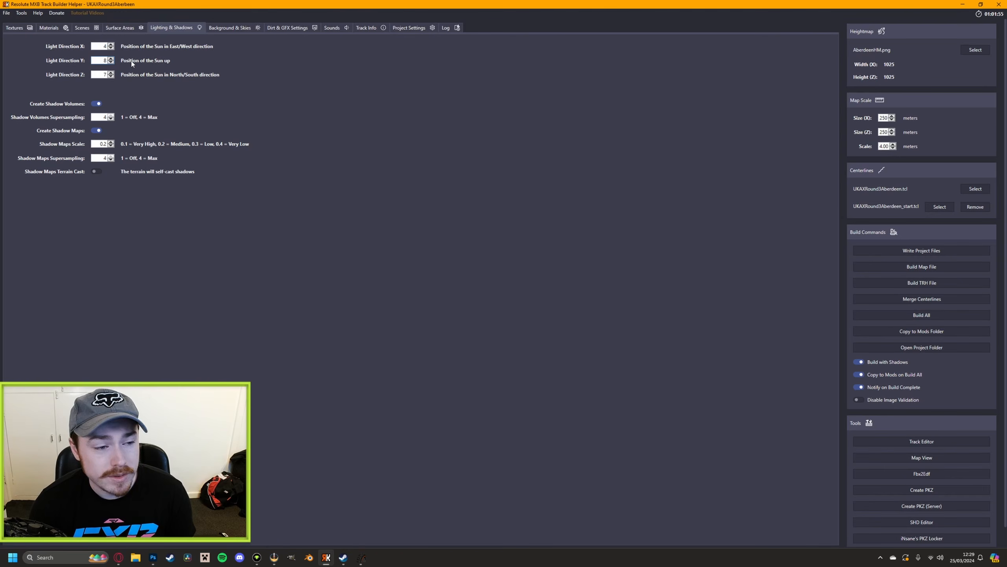
{"action": "left_click", "coordinate": [235, 29]}
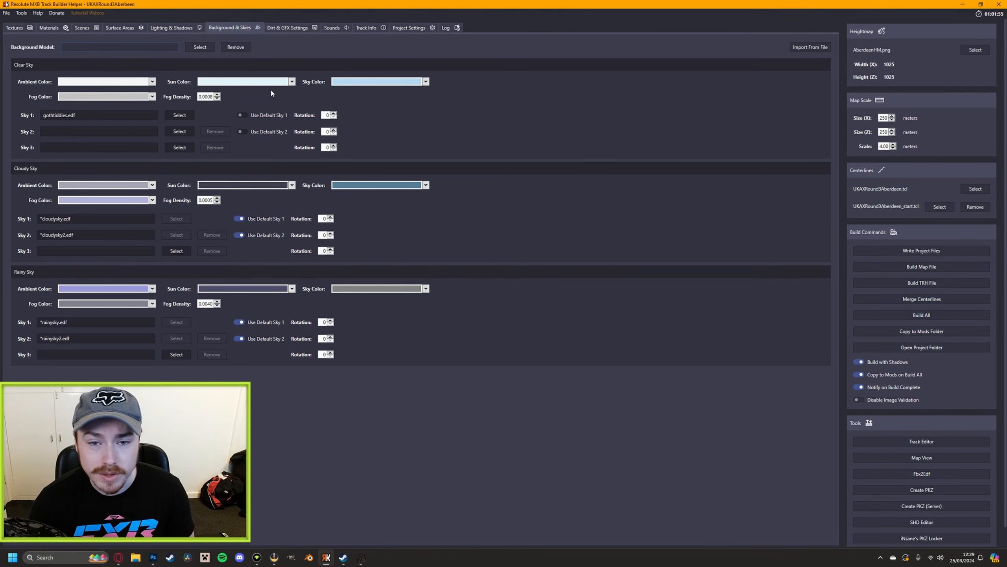
{"action": "left_click", "coordinate": [289, 29]}
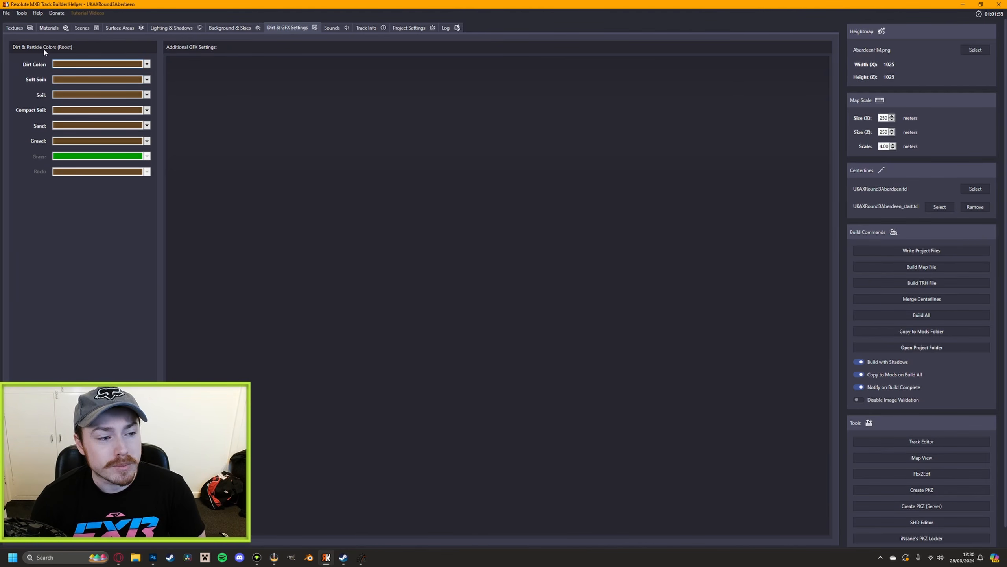
{"action": "left_click", "coordinate": [120, 64]}
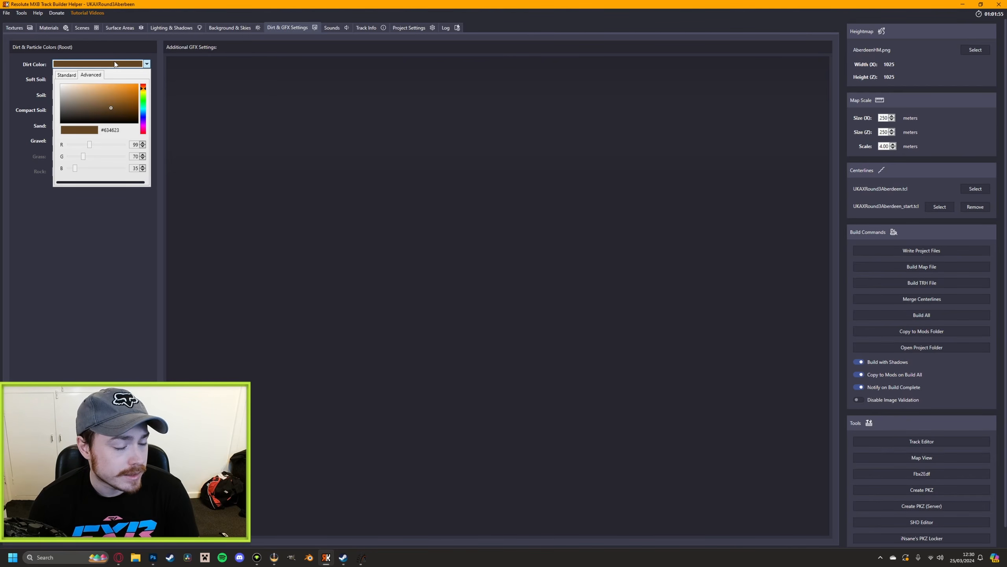
{"action": "left_click", "coordinate": [227, 72]}
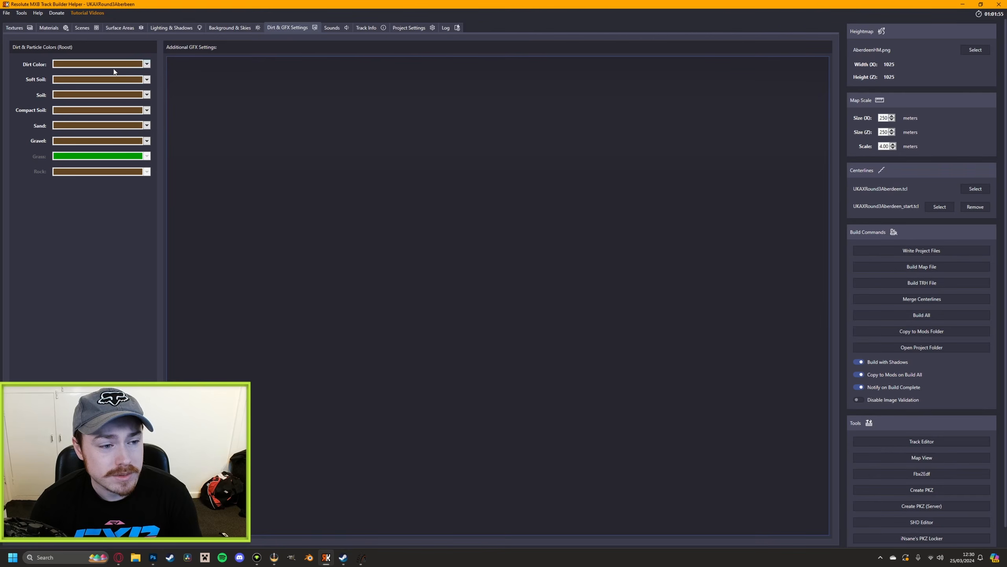
{"action": "left_click", "coordinate": [332, 28]}
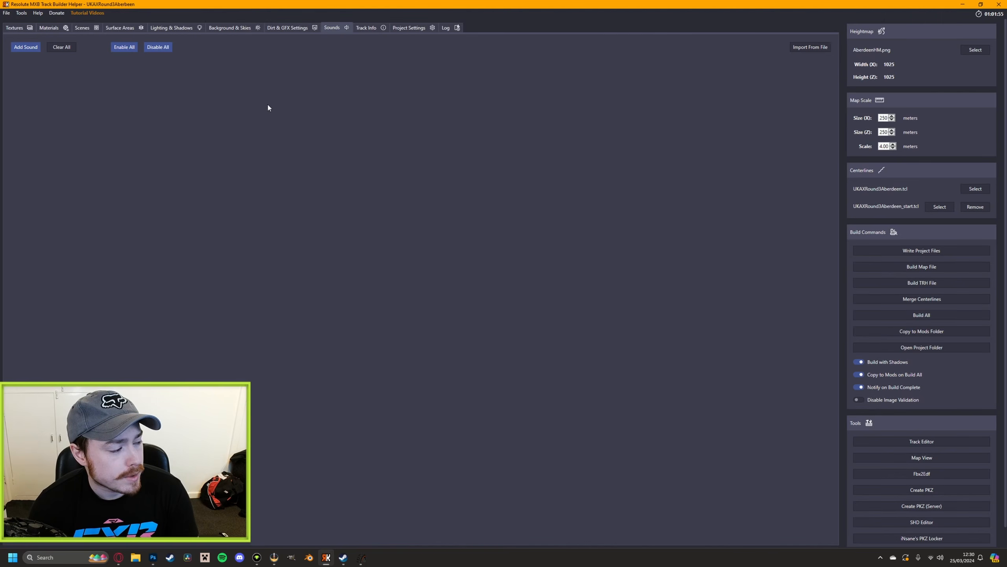
Set both the track name and the short name in the track info to "UKAX Round 3 - Aberdeen"
{"action": "left_click", "coordinate": [376, 30]}
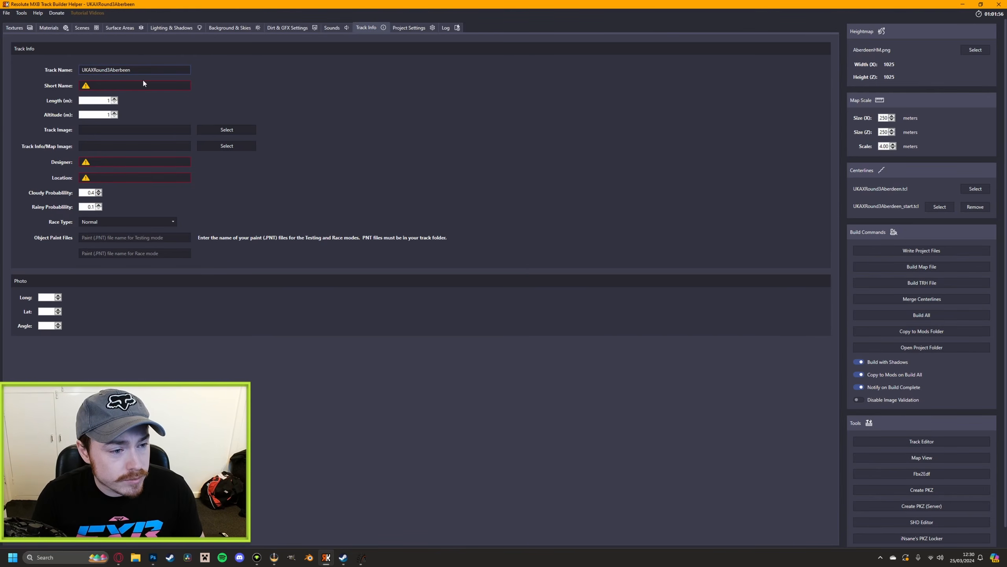
{"action": "left_click_drag", "start_coordinate": [149, 69], "coordinate": [63, 70]}
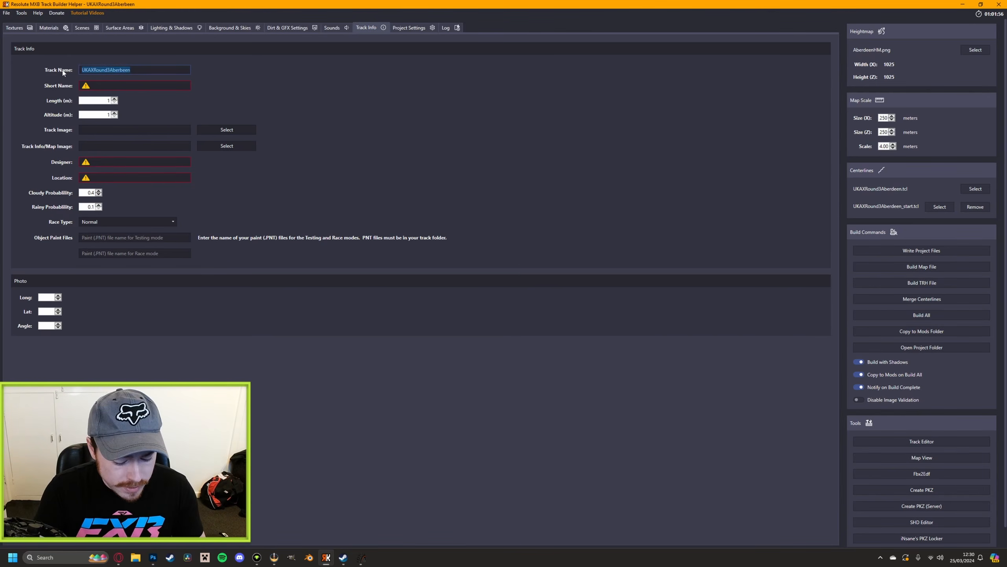
{"action": "left_click", "coordinate": [360, 560]}
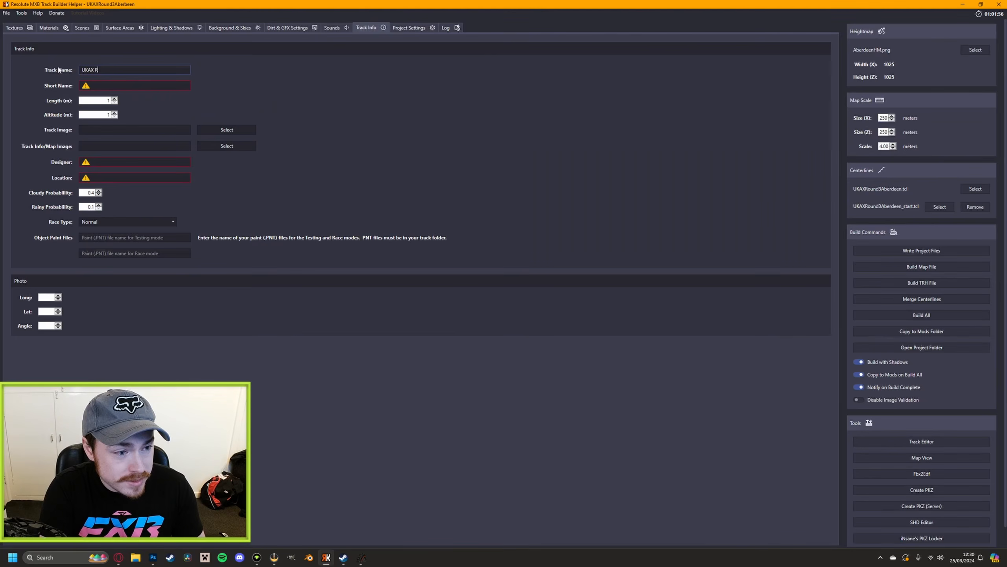
{"action": "type", "text": "und"}
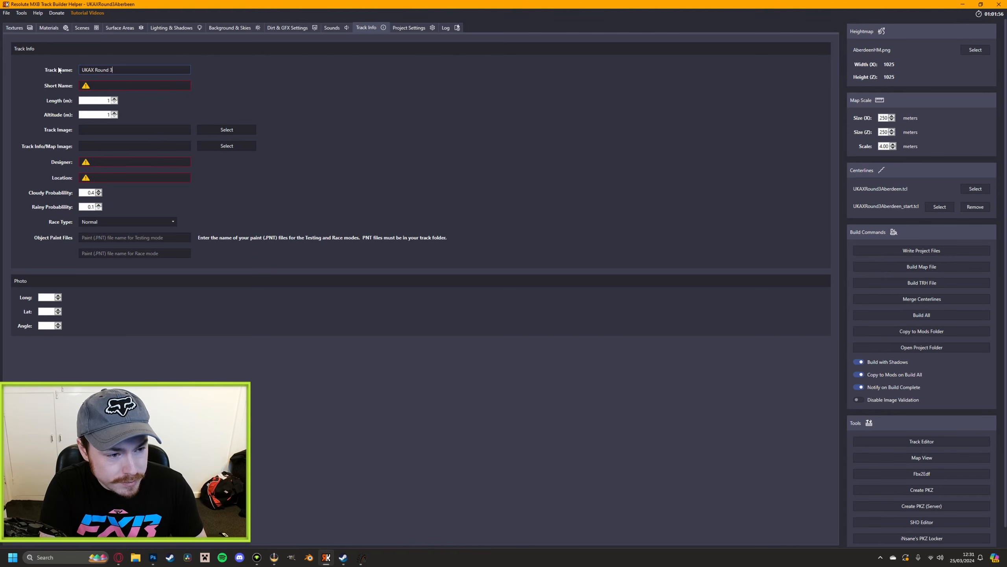
{"action": "type", "text": " 3 - Ab"}
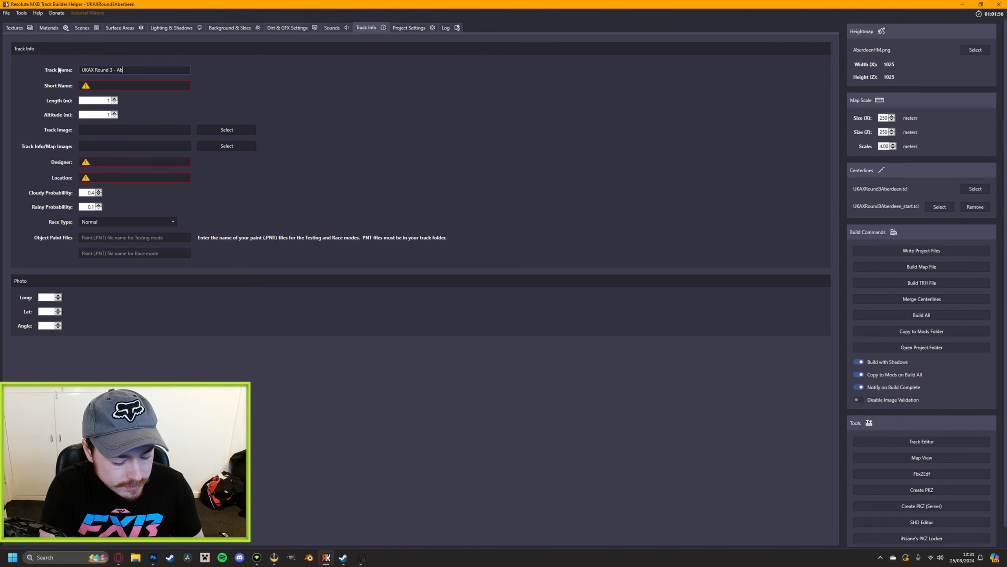
{"action": "type", "text": "erdeen"}
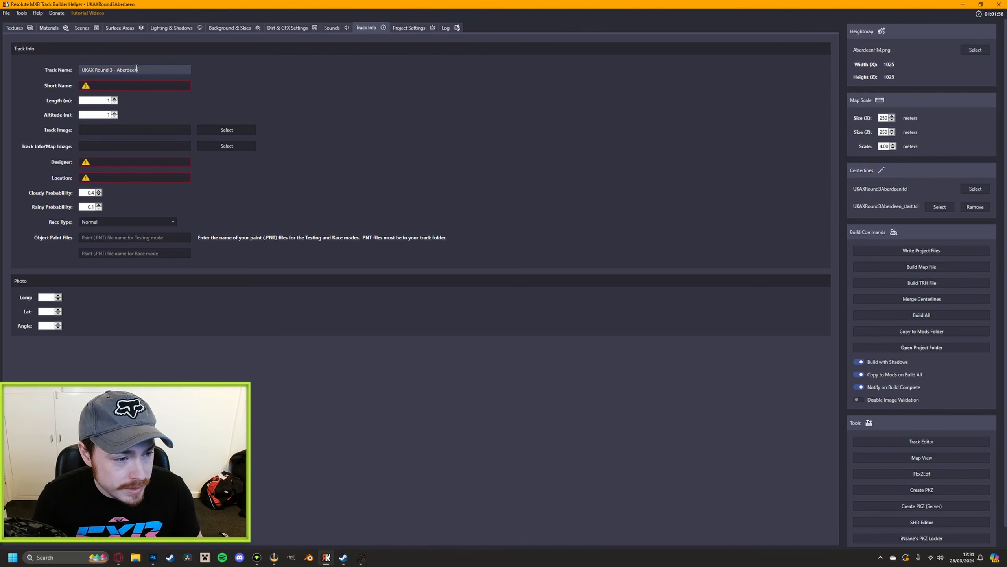
{"action": "left_click", "coordinate": [117, 87]}
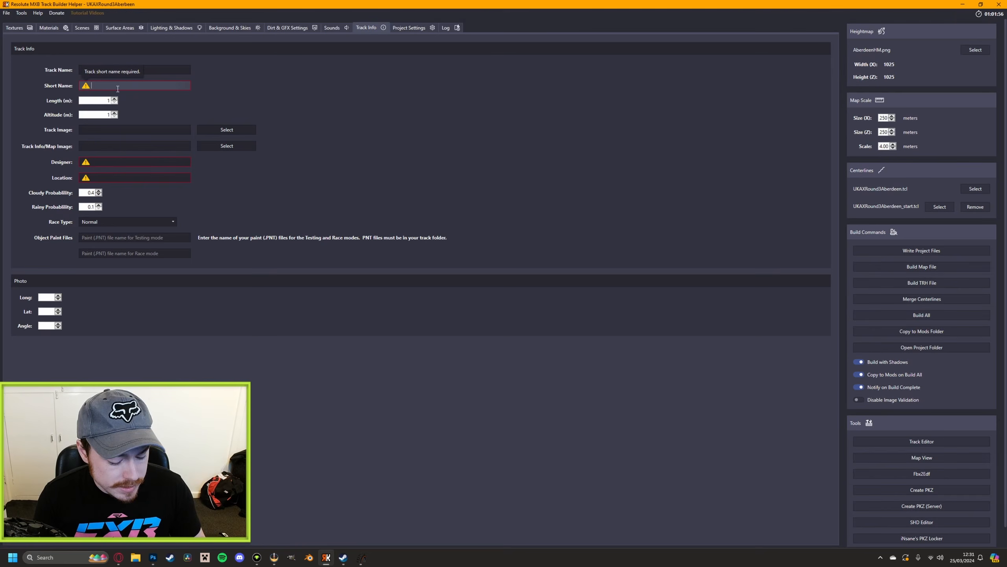
{"action": "type", "text": "UKAX Round 3 - Aberdeen"}
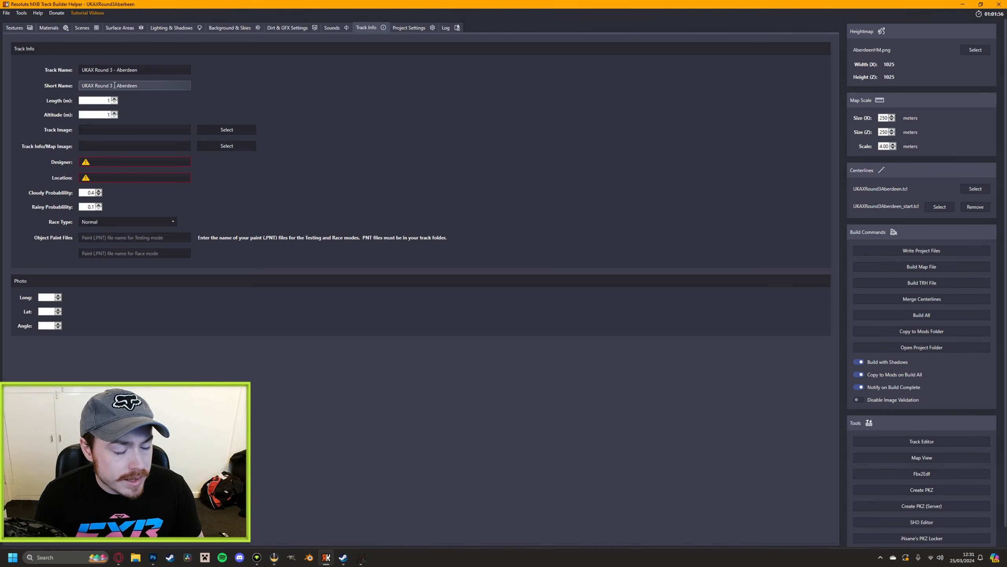
Switch to MX Bikes, leave the testing setup and open the multiplayer section
{"action": "left_click", "coordinate": [364, 563]}
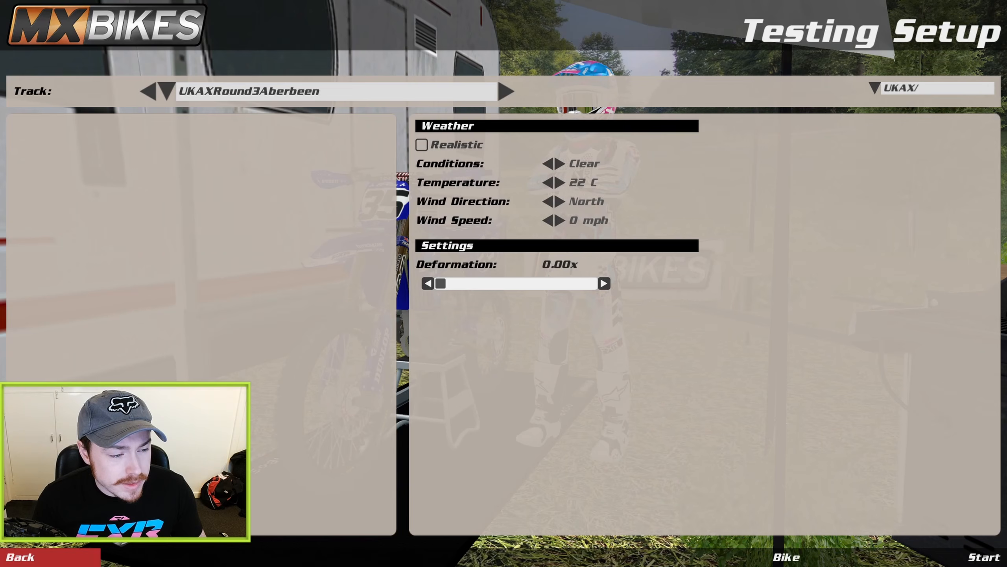
{"action": "key", "text": "Escape"}
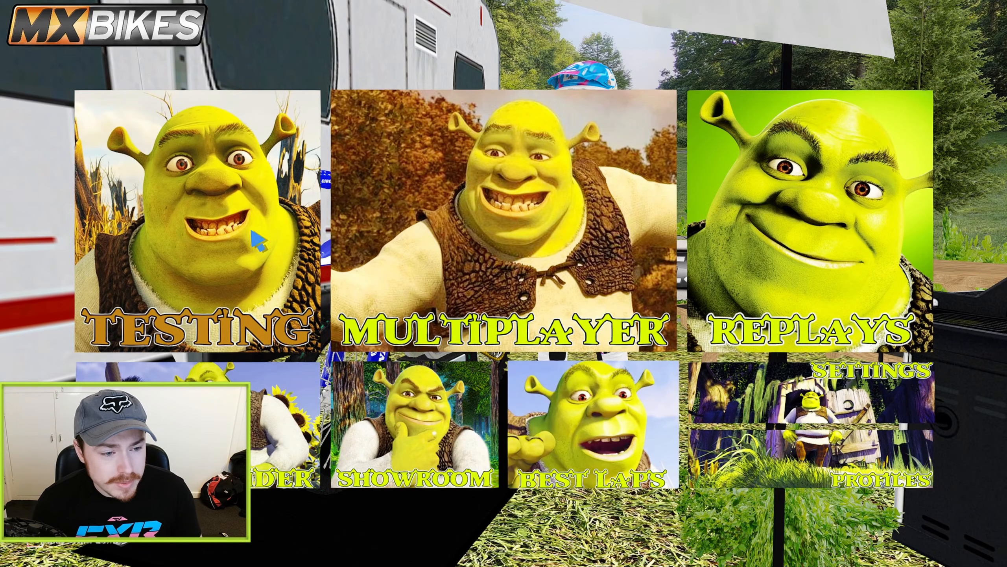
{"action": "left_click", "coordinate": [462, 184]}
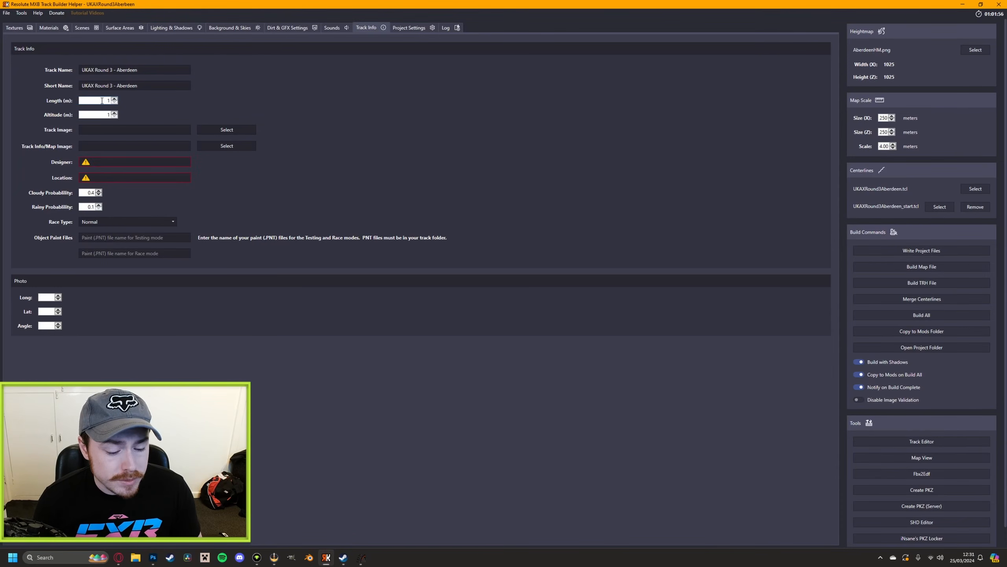
Launch Track Editor and load the track file UKAXRound3Aberbeen.trh
{"action": "left_click", "coordinate": [914, 441]}
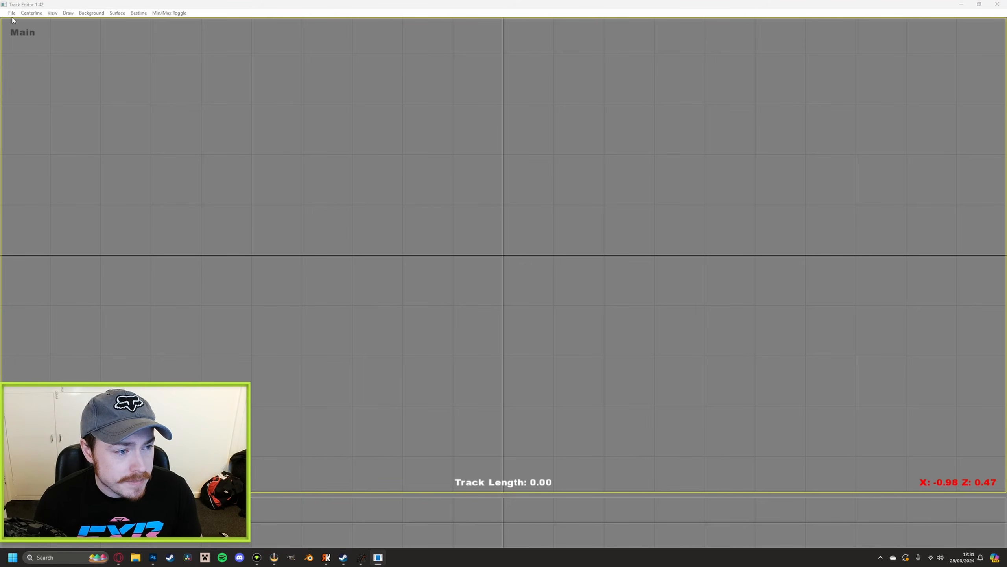
{"action": "left_click", "coordinate": [12, 13]}
{"action": "left_click", "coordinate": [26, 22]}
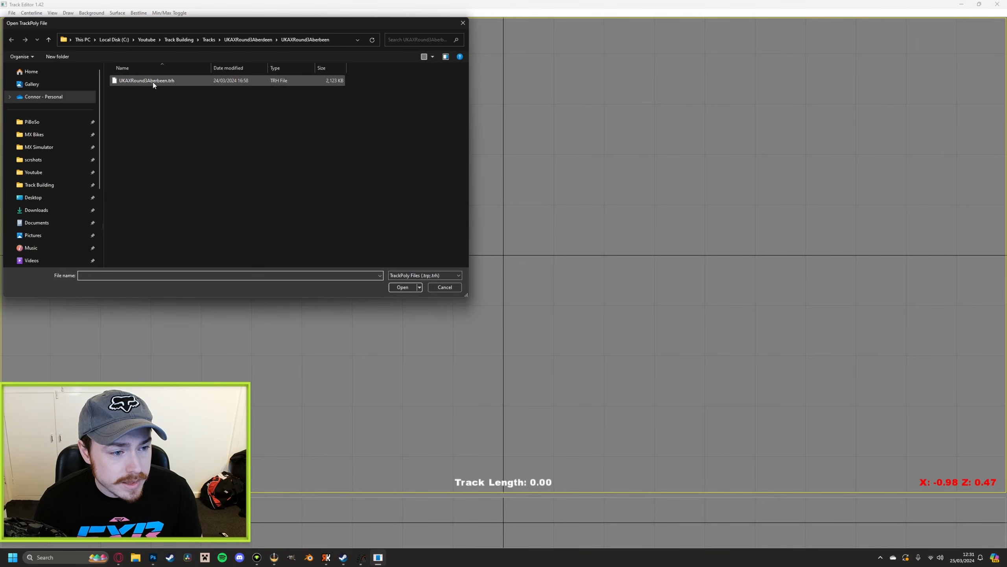
{"action": "double_click", "coordinate": [169, 84]}
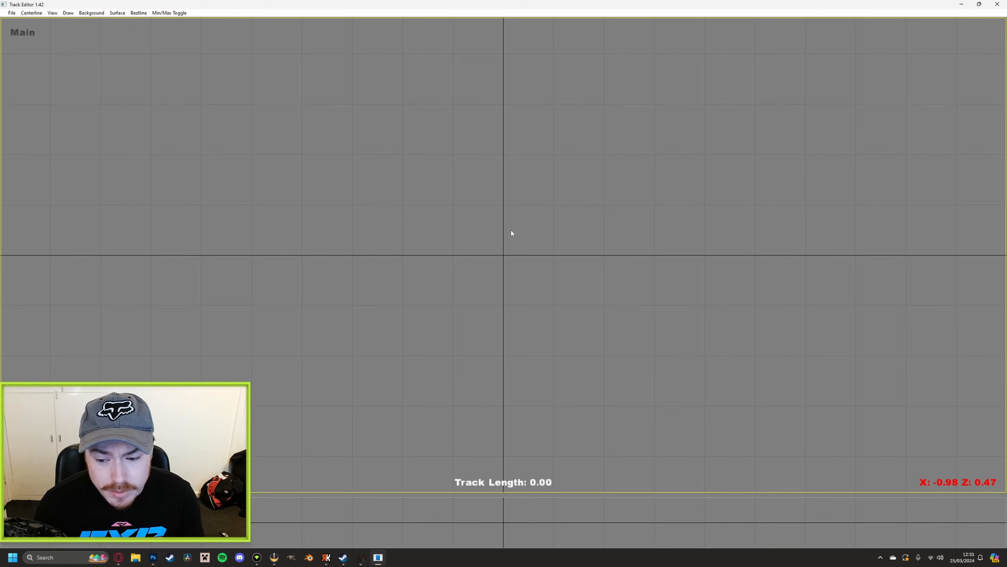
Change how the terrain is drawn and examine the whole track layout for its track length
{"action": "left_click", "coordinate": [67, 14]}
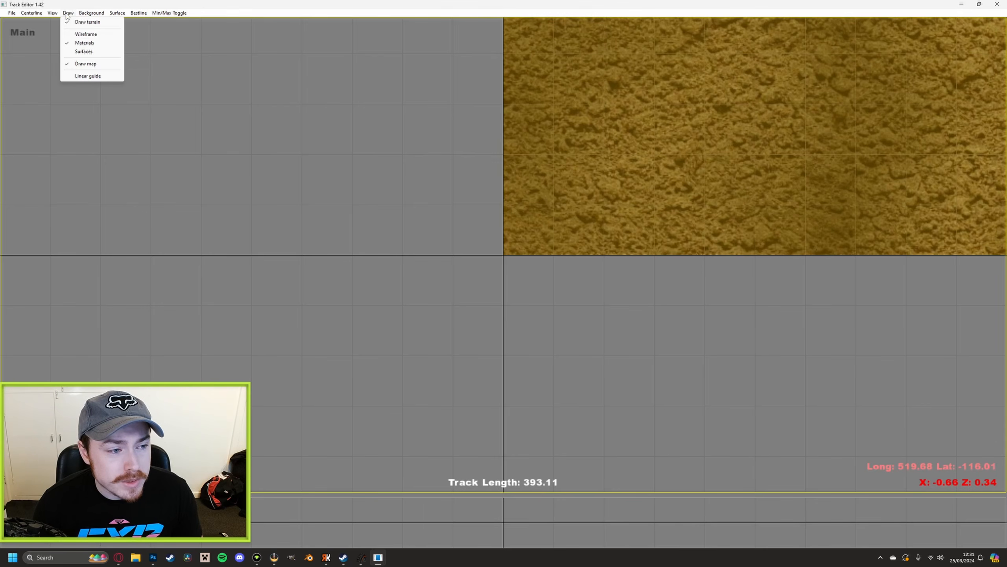
{"action": "left_click", "coordinate": [77, 36]}
{"action": "scroll", "coordinate": [548, 150], "scroll_direction": "down", "scroll_amount": 8}
{"action": "scroll", "coordinate": [547, 152], "scroll_direction": "down", "scroll_amount": 10}
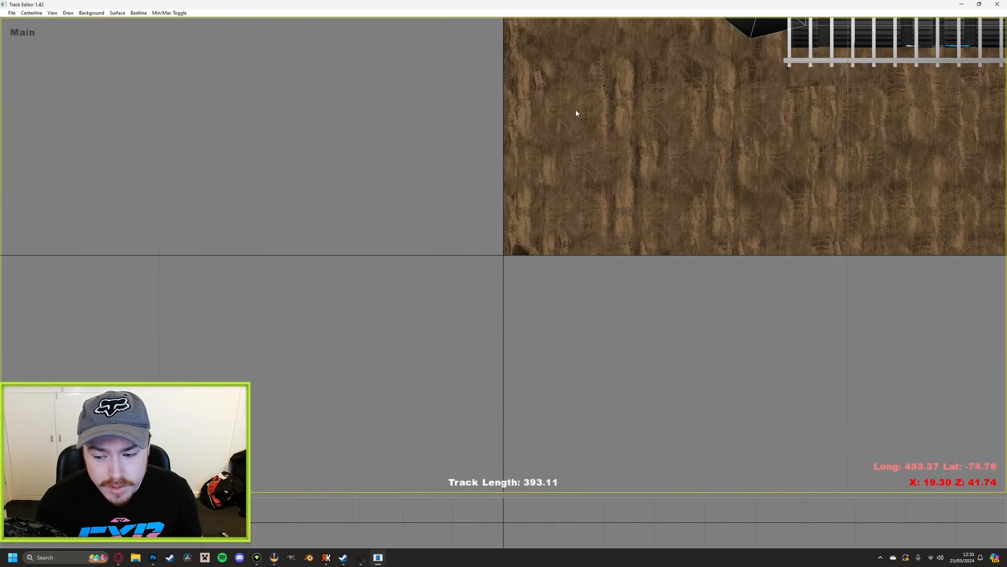
{"action": "scroll", "coordinate": [421, 177], "scroll_direction": "up", "scroll_amount": 10}
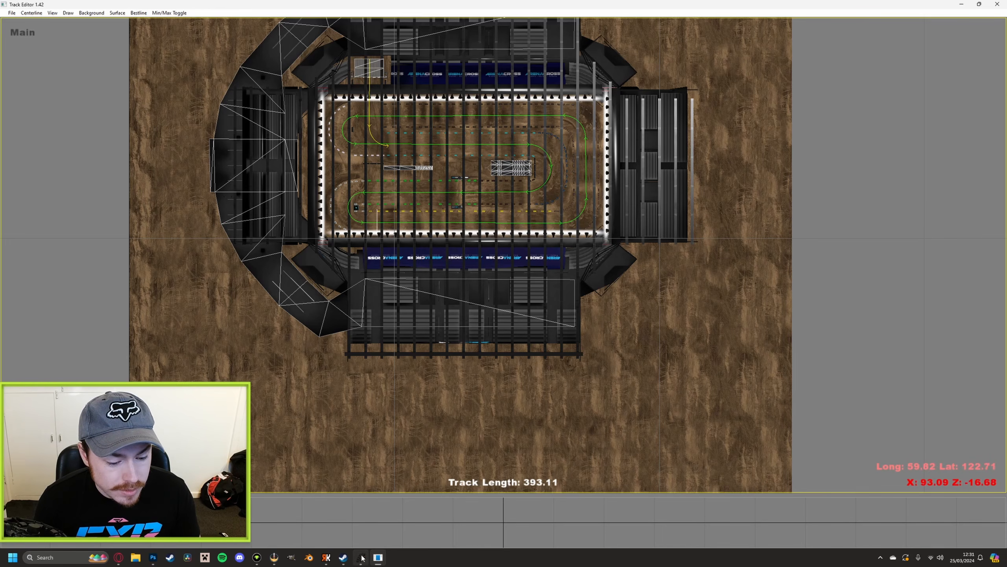
Switch back to Resolute MXB Track Builder Helper and set the track length to 393 m
{"action": "left_click", "coordinate": [332, 556]}
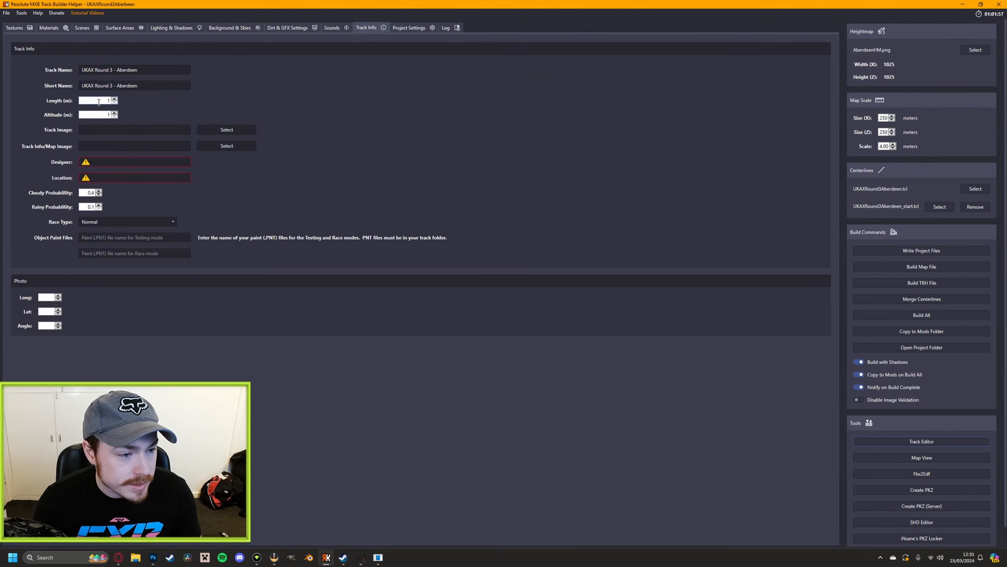
{"action": "left_click", "coordinate": [115, 102]}
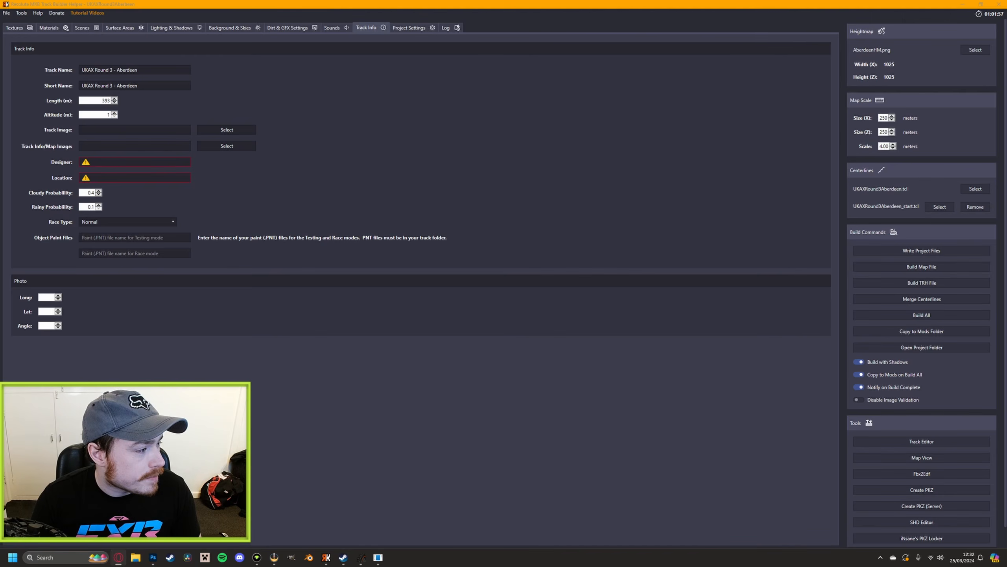
Look up Aberdeen's altitude in the web browser and set the track's altitude to 39 m in Track Builder Helper
{"action": "left_click_drag", "start_coordinate": [0, 99], "coordinate": [399, 138]}
{"action": "left_click", "coordinate": [518, 136]}
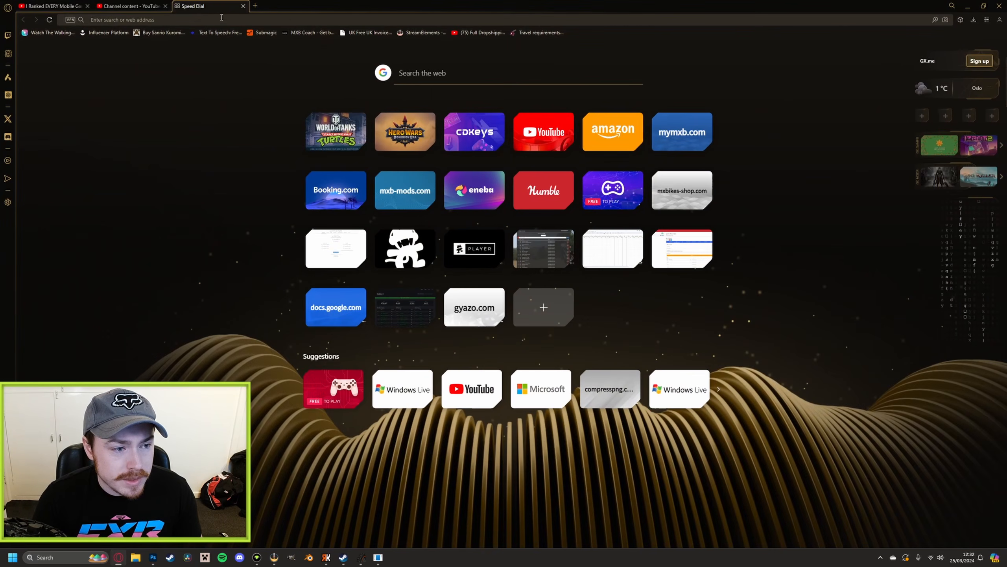
{"action": "left_click", "coordinate": [220, 19]}
{"action": "type", "text": "aberd"}
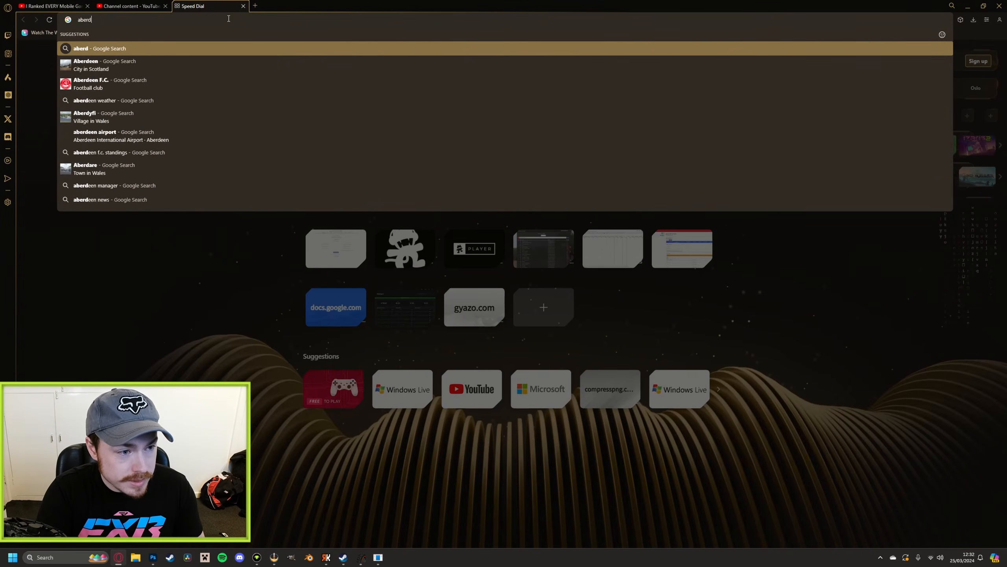
{"action": "type", "text": "een al"}
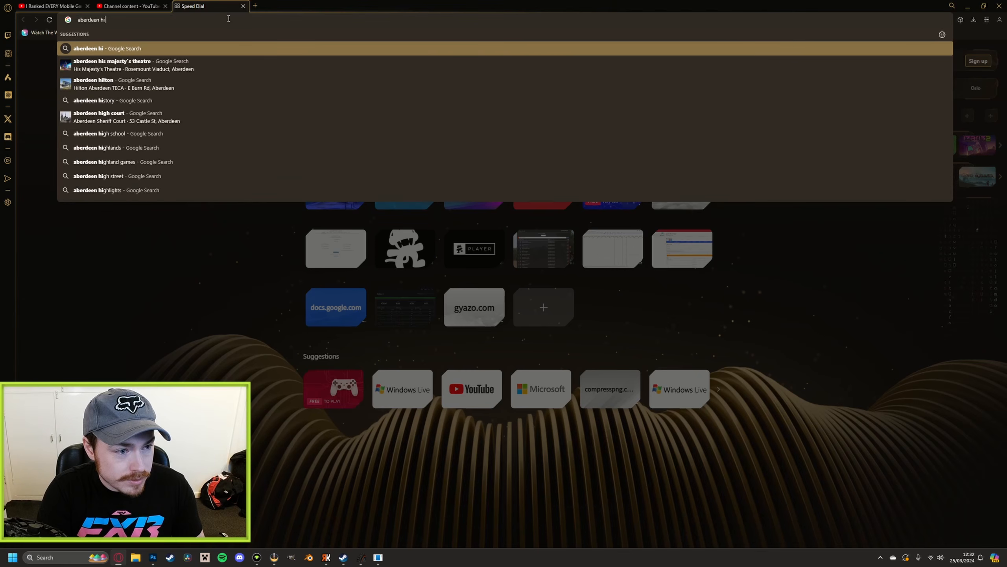
{"action": "type", "text": "titude"}
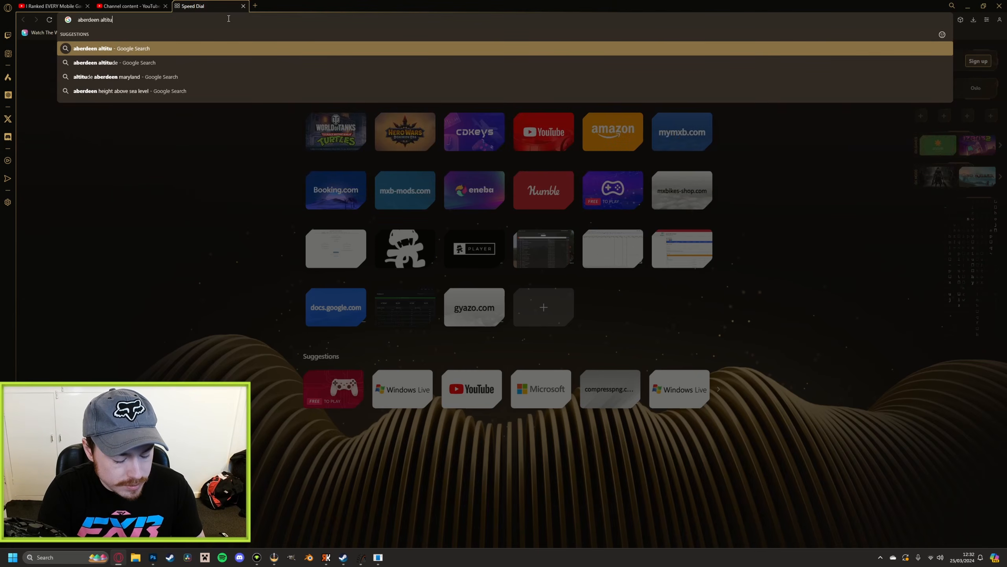
{"action": "key", "text": "Return"}
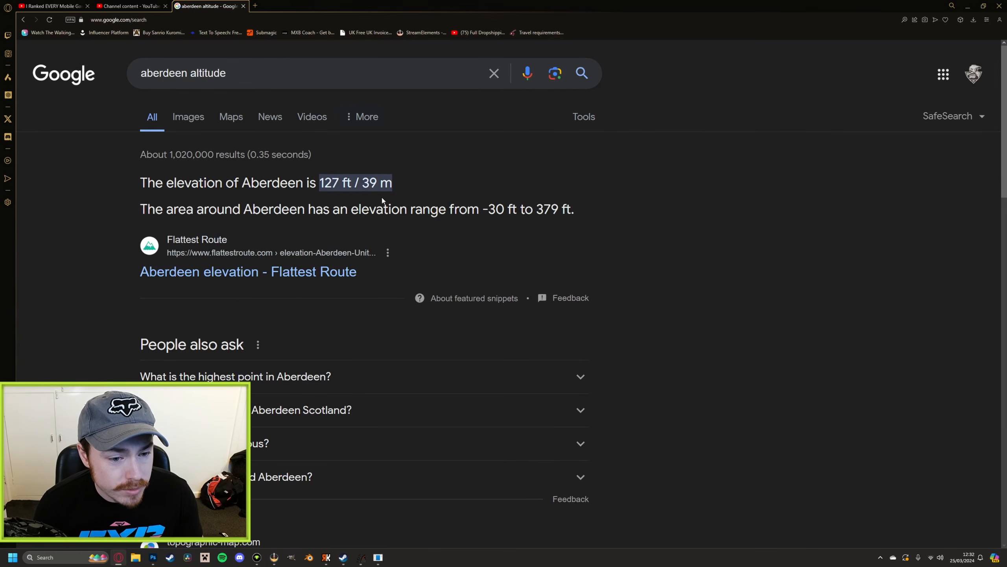
{"action": "left_click", "coordinate": [968, 5]}
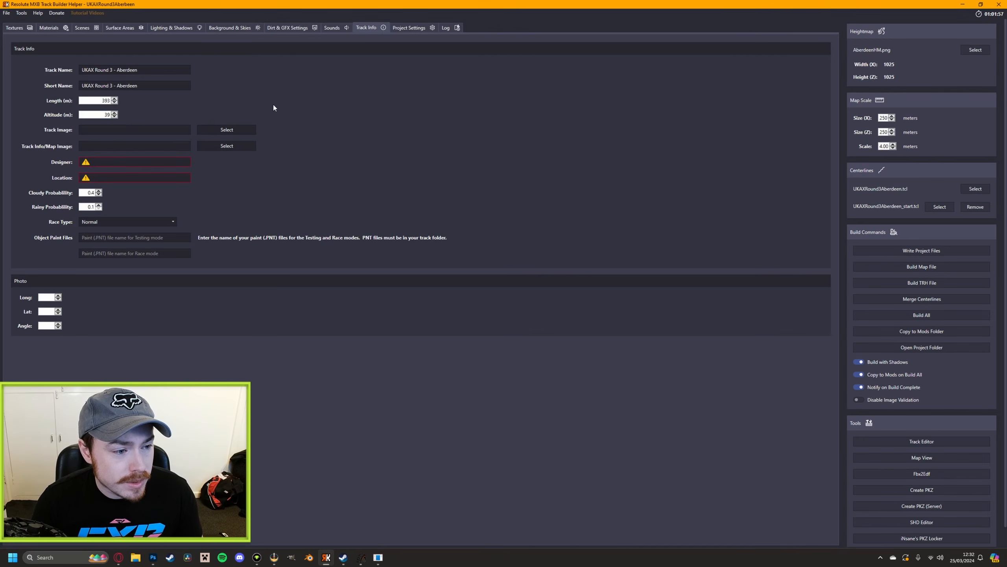
Switch to MX Bikes, leave the server browser and open the testing section
{"action": "left_click", "coordinate": [366, 559]}
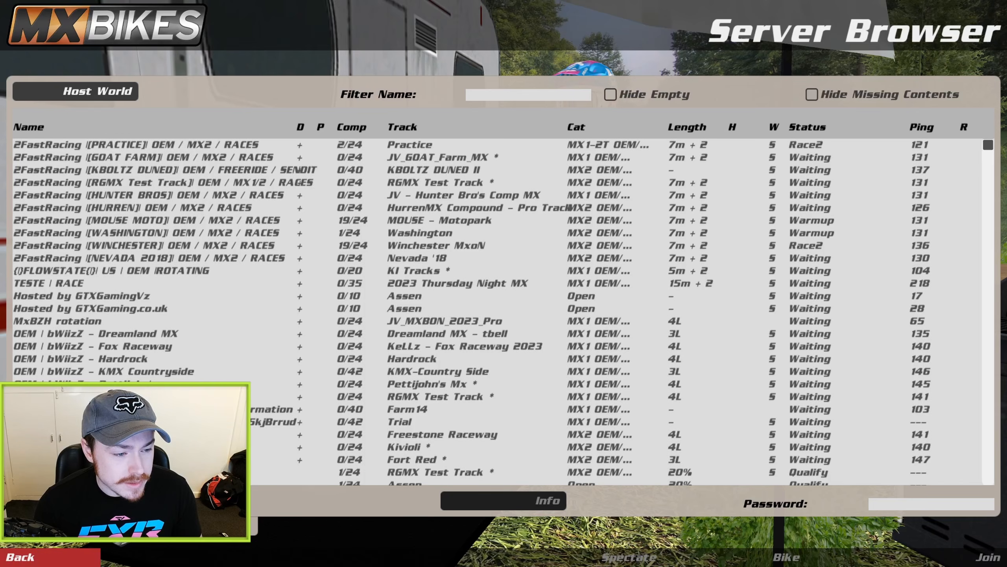
{"action": "key", "text": "Escape"}
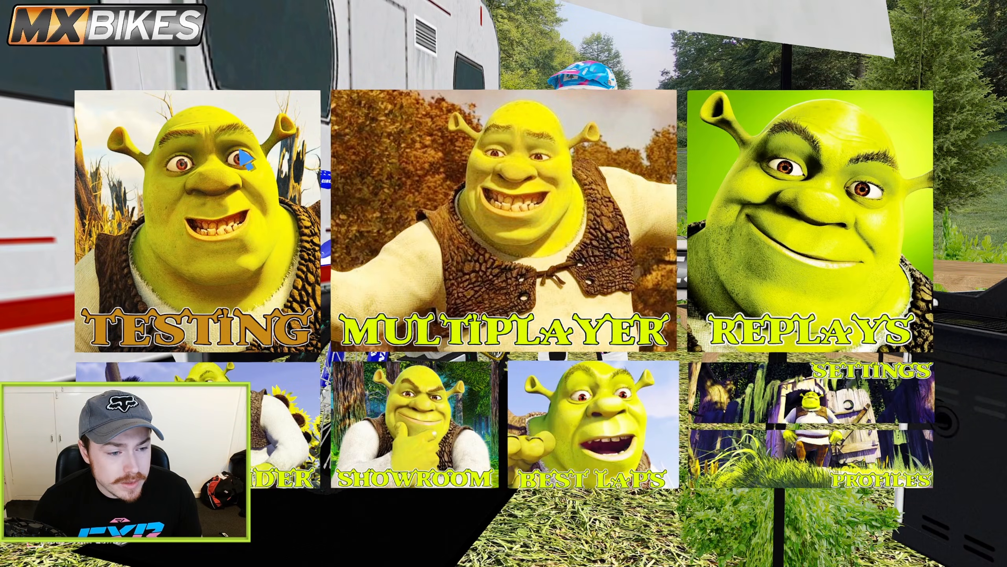
{"action": "left_click", "coordinate": [245, 162]}
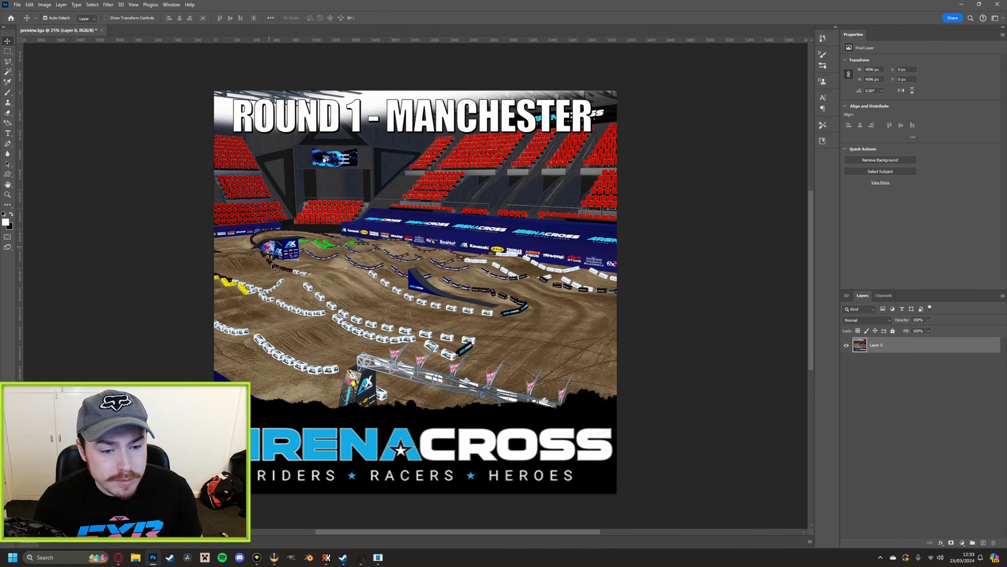
Check the canvas size of the Round 1 Manchester preview image in Photoshop
{"action": "left_click", "coordinate": [29, 4]}
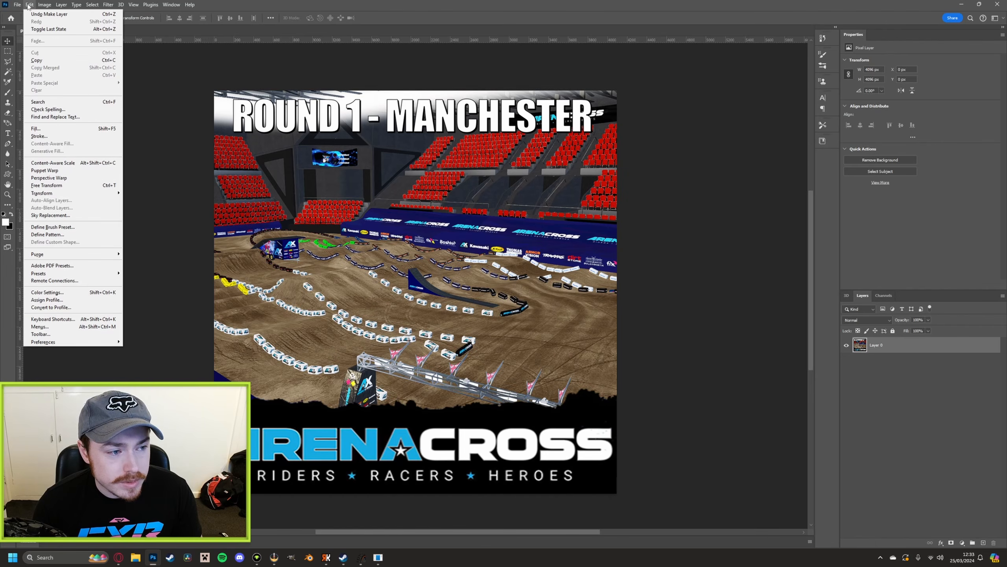
{"action": "mouse_move", "coordinate": [43, 5]}
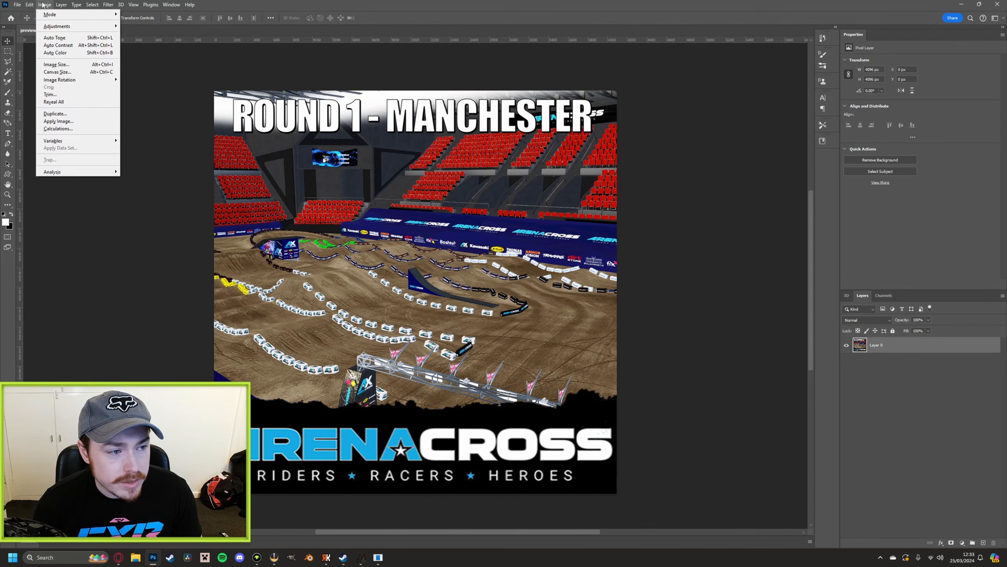
{"action": "left_click", "coordinate": [56, 72]}
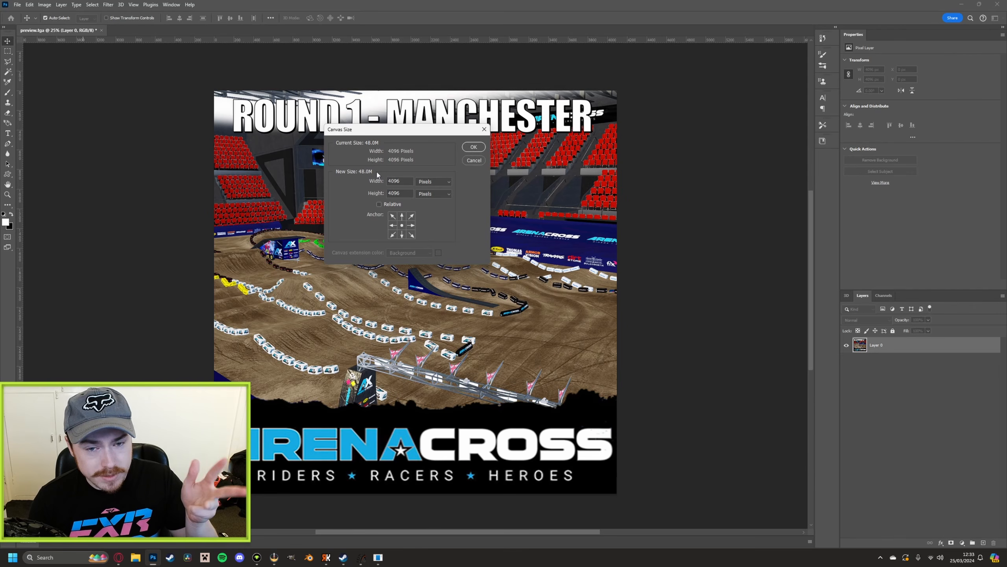
{"action": "left_click", "coordinate": [481, 146]}
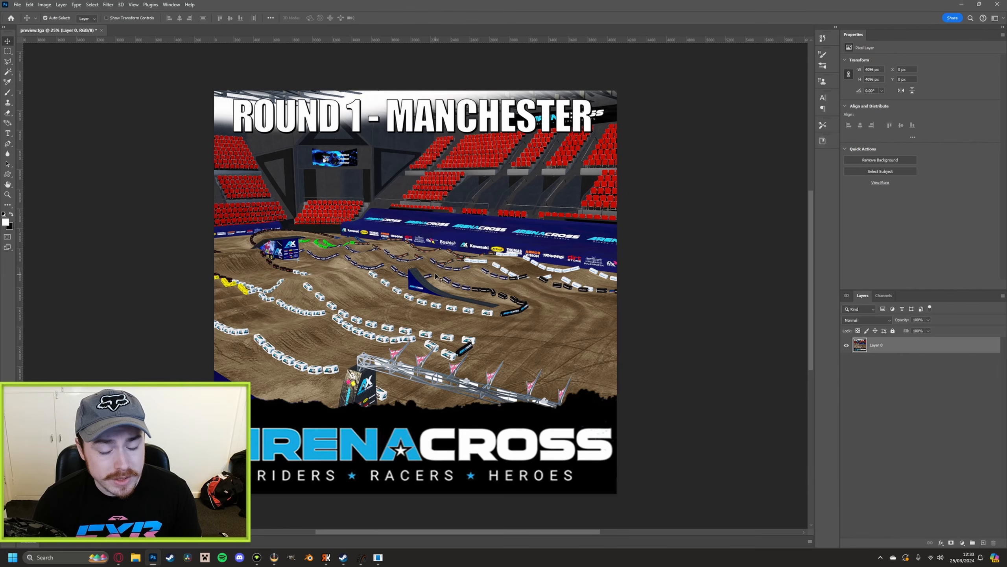
Create a new 2048 x 2048 px RGB document at 72 pixels per inch
{"action": "left_click", "coordinate": [17, 5]}
{"action": "left_click", "coordinate": [28, 13]}
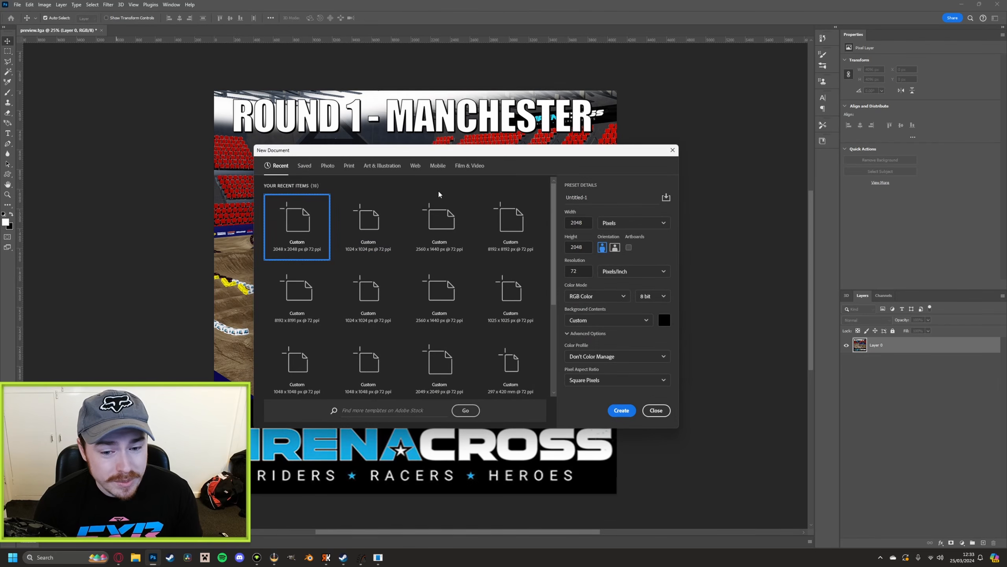
{"action": "left_click_drag", "start_coordinate": [583, 224], "coordinate": [559, 224]}
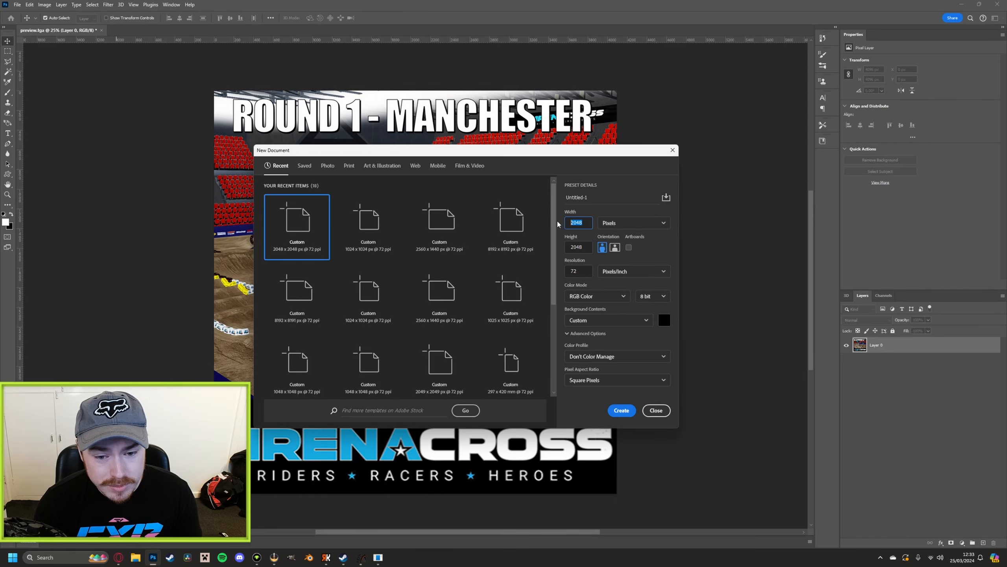
{"action": "left_click", "coordinate": [583, 223]}
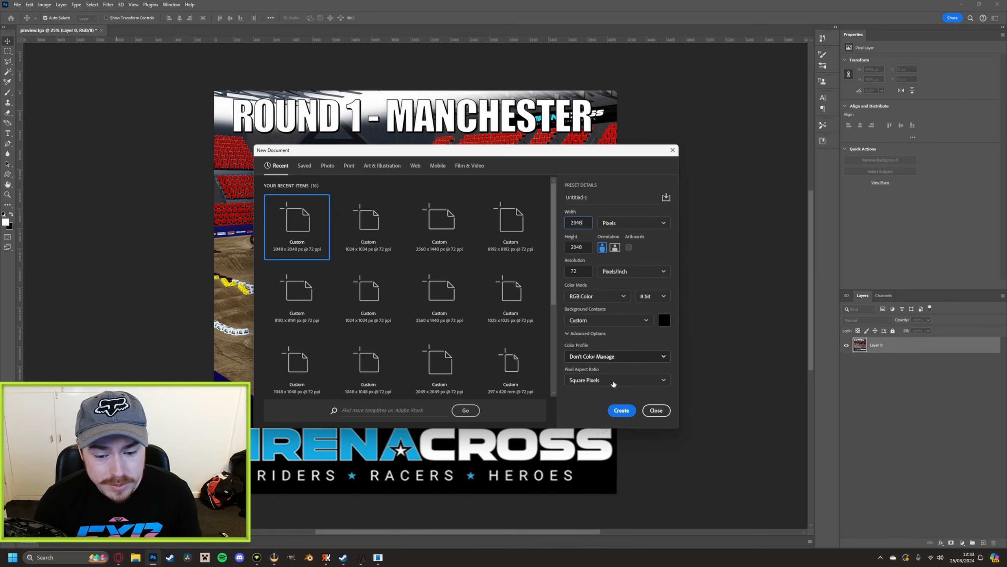
{"action": "left_click", "coordinate": [619, 413]}
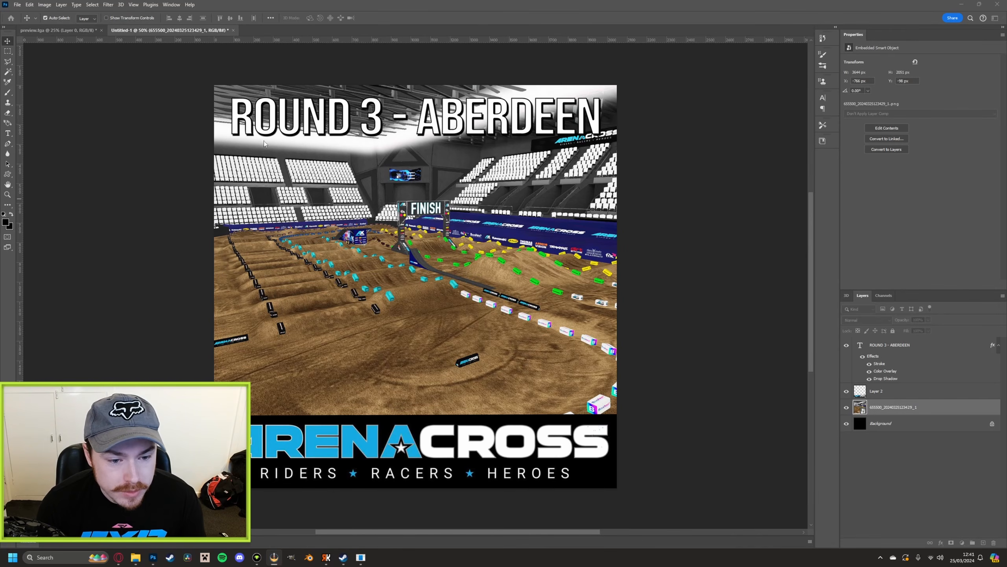
Save a copy of the Round 3 Aberdeen image as a 24 bits/pixel Targa file in the UKAXRound3Aberdeen track folder
{"action": "left_click", "coordinate": [17, 5]}
{"action": "left_click", "coordinate": [35, 108]}
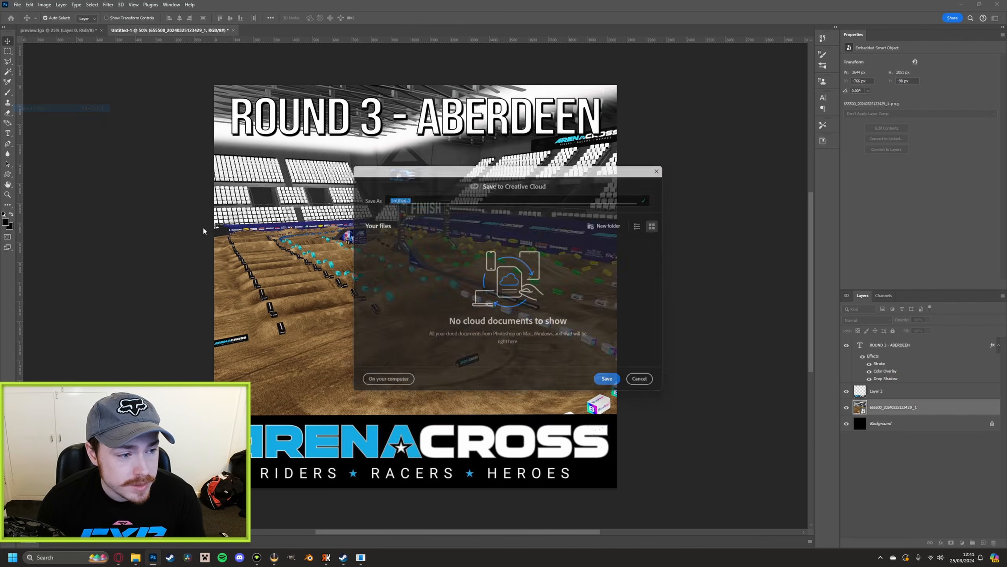
{"action": "left_click", "coordinate": [382, 386]}
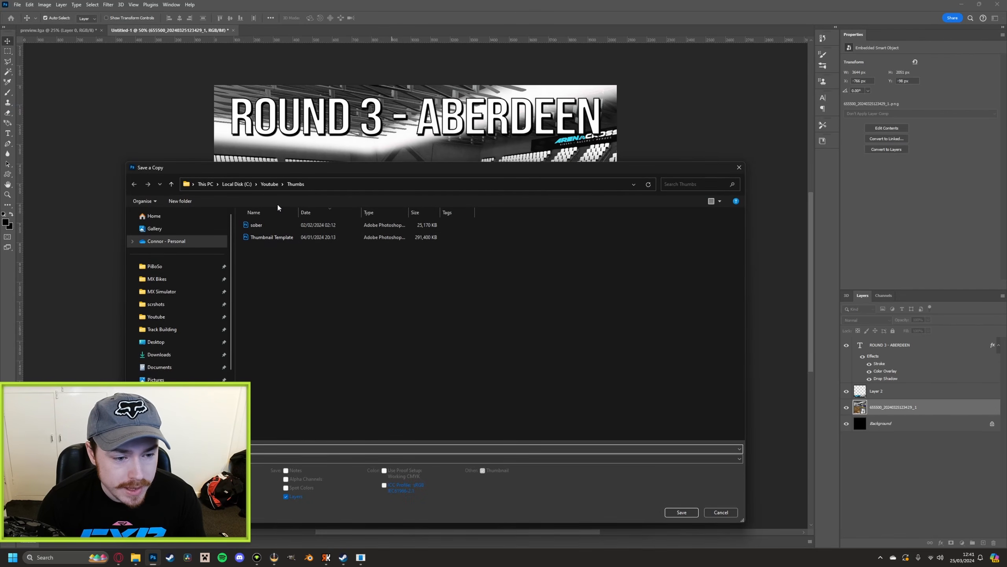
{"action": "left_click", "coordinate": [270, 185]}
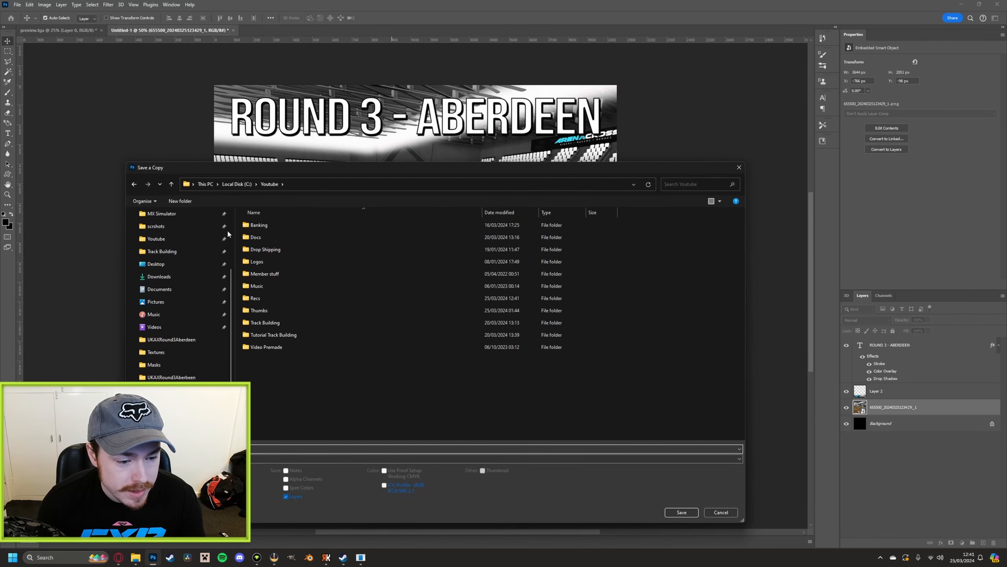
{"action": "double_click", "coordinate": [277, 324]}
{"action": "double_click", "coordinate": [387, 243]}
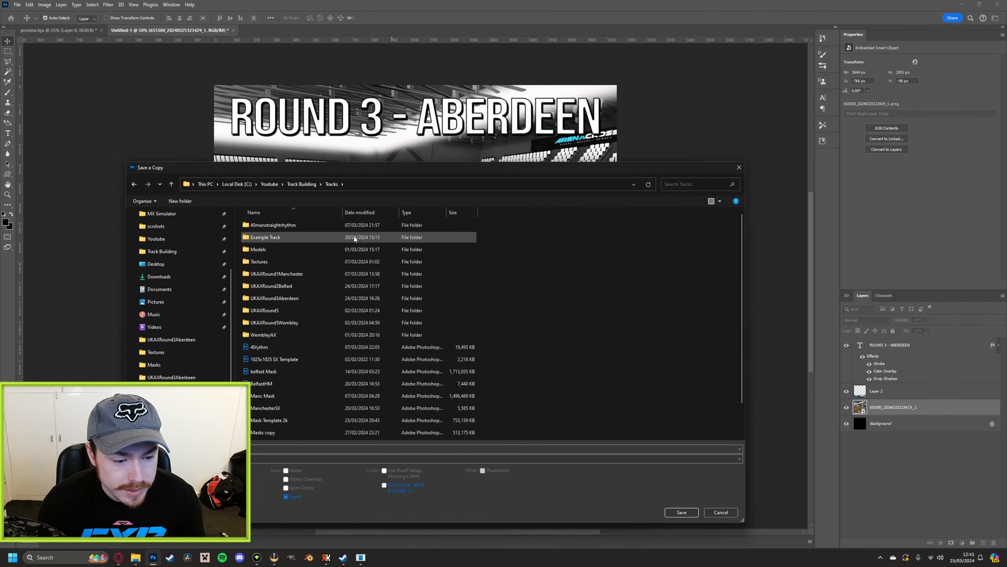
{"action": "double_click", "coordinate": [282, 301]}
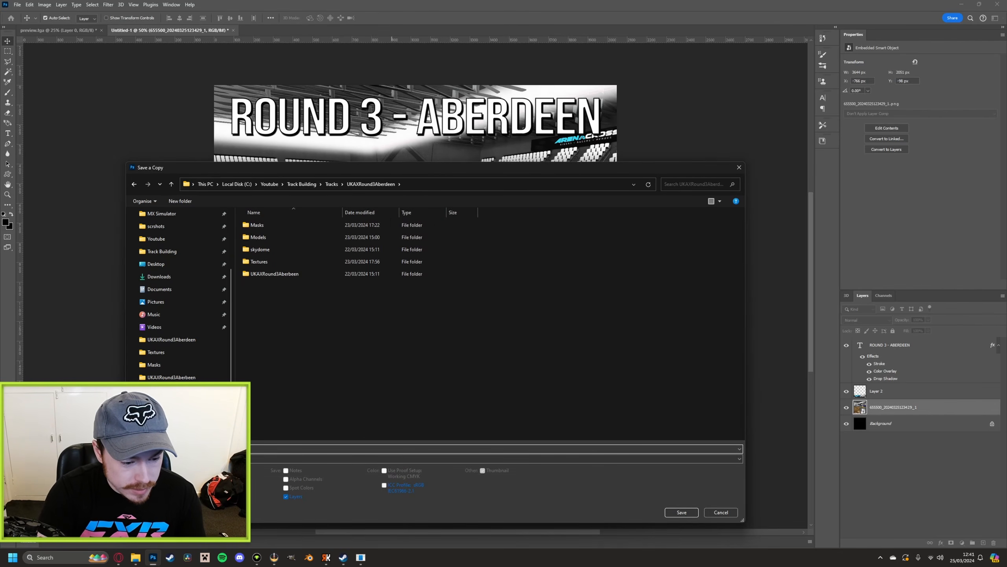
{"action": "left_click", "coordinate": [230, 459]}
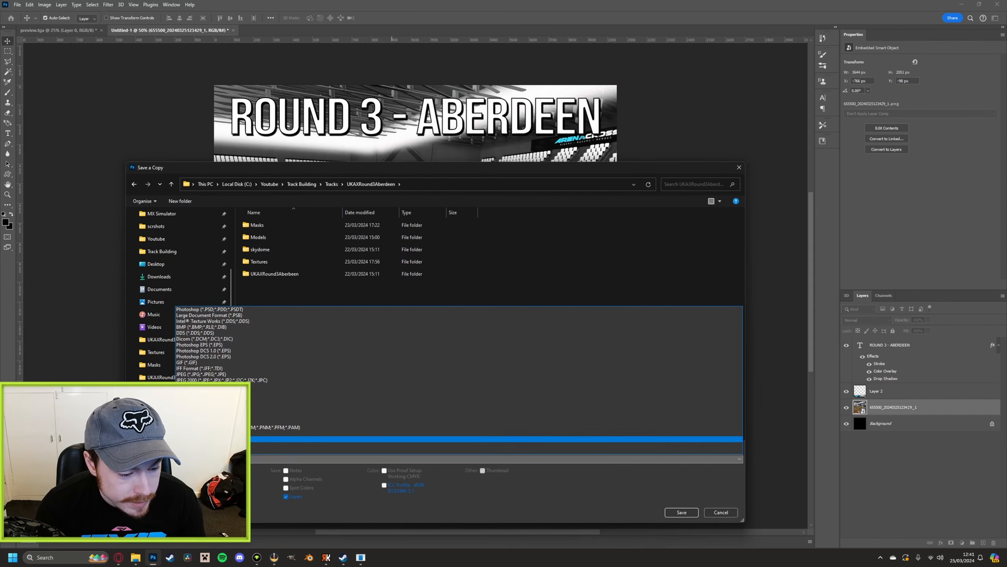
{"action": "left_click", "coordinate": [222, 439]}
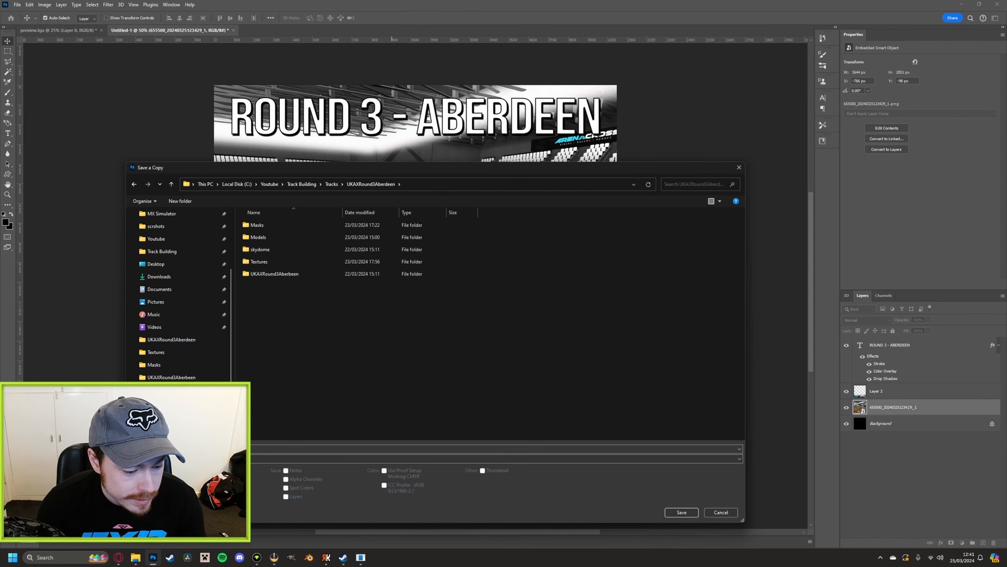
{"action": "left_click", "coordinate": [672, 511]}
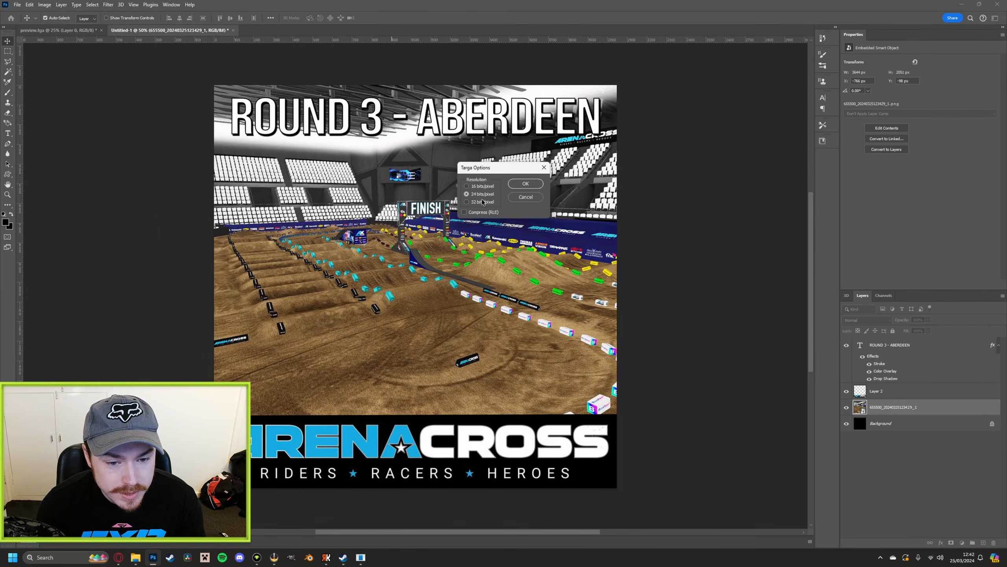
{"action": "left_click", "coordinate": [527, 184]}
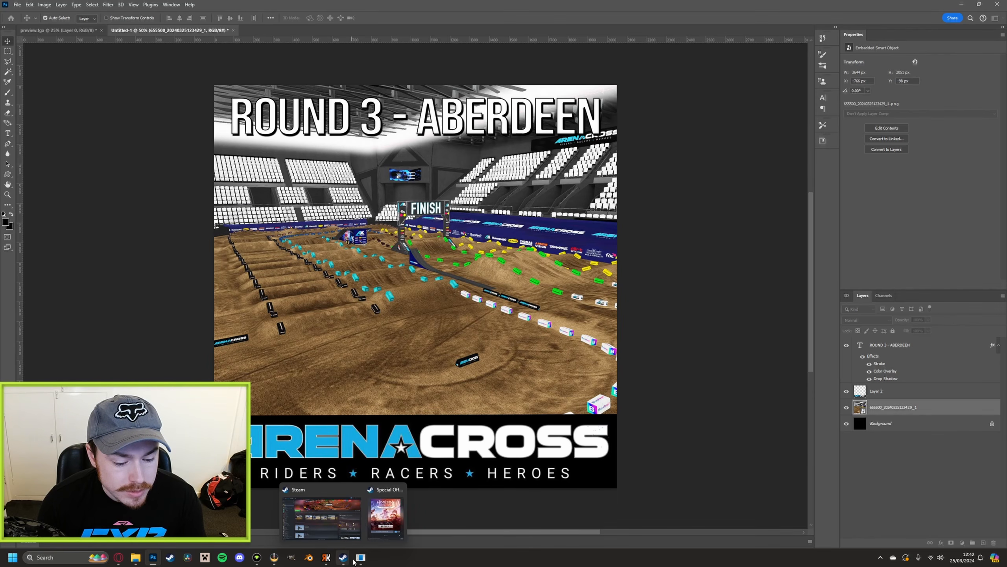
Capture the whole terrain from above in Track Editor and paste the screenshot as a new layer in the Photoshop document
{"action": "left_click", "coordinate": [358, 557]}
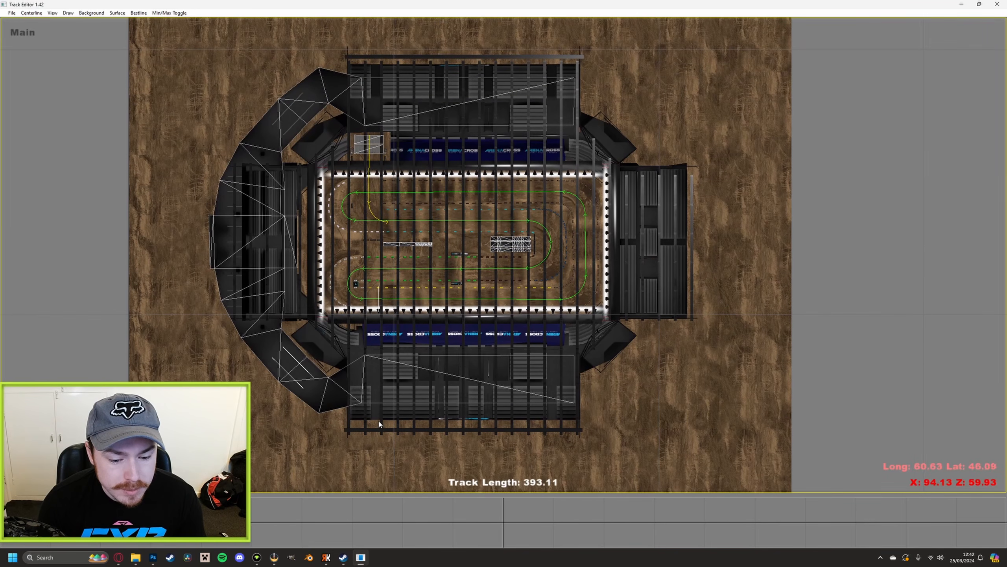
{"action": "scroll", "coordinate": [379, 422], "scroll_direction": "down", "scroll_amount": 1}
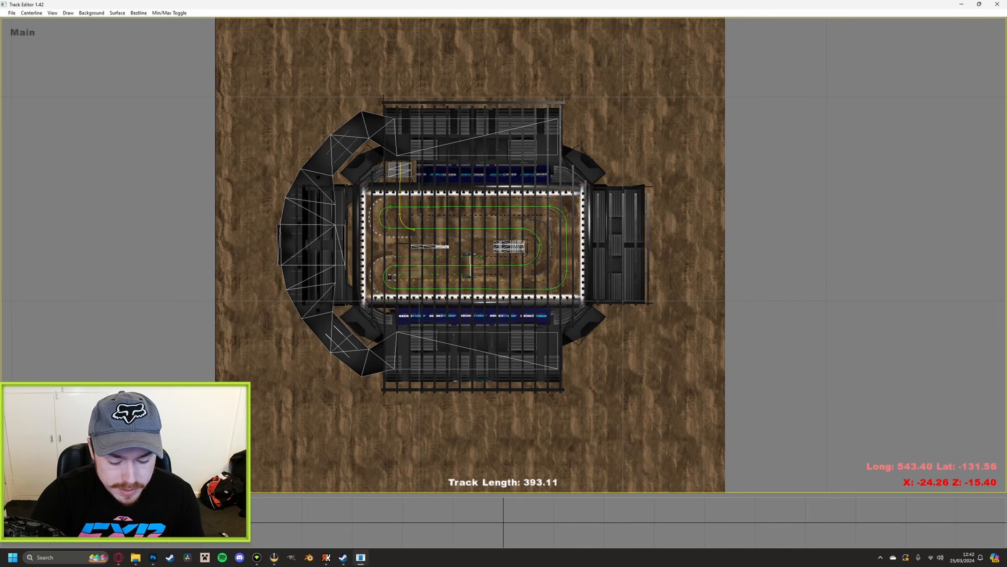
{"action": "left_click", "coordinate": [153, 558]}
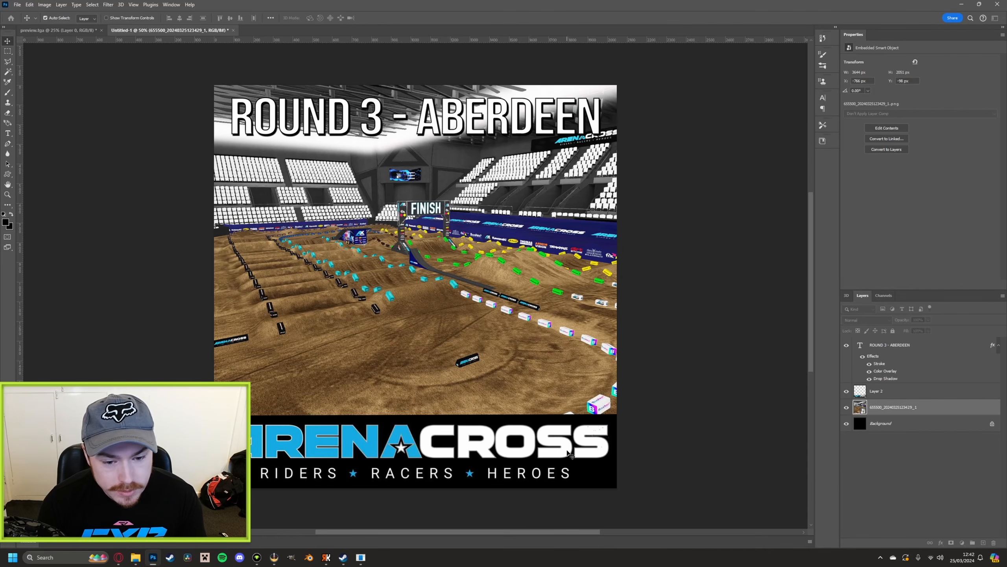
{"action": "key", "text": "ctrl+v"}
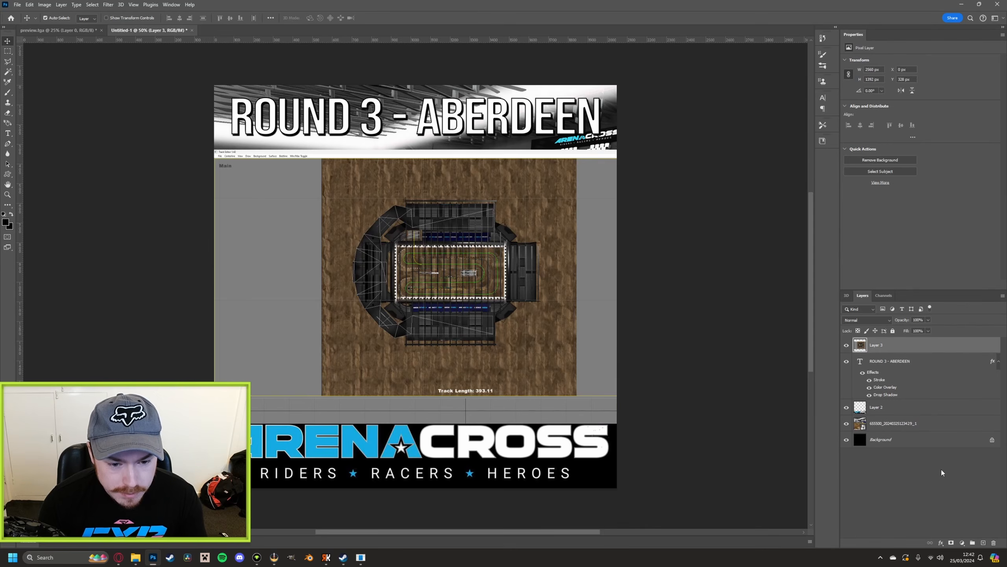
{"action": "key", "text": "ctrl"}
Convert the pasted map layer to a smart object and enlarge it to about 4670 px wide so the terrain fills the canvas
{"action": "right_click", "coordinate": [890, 345]}
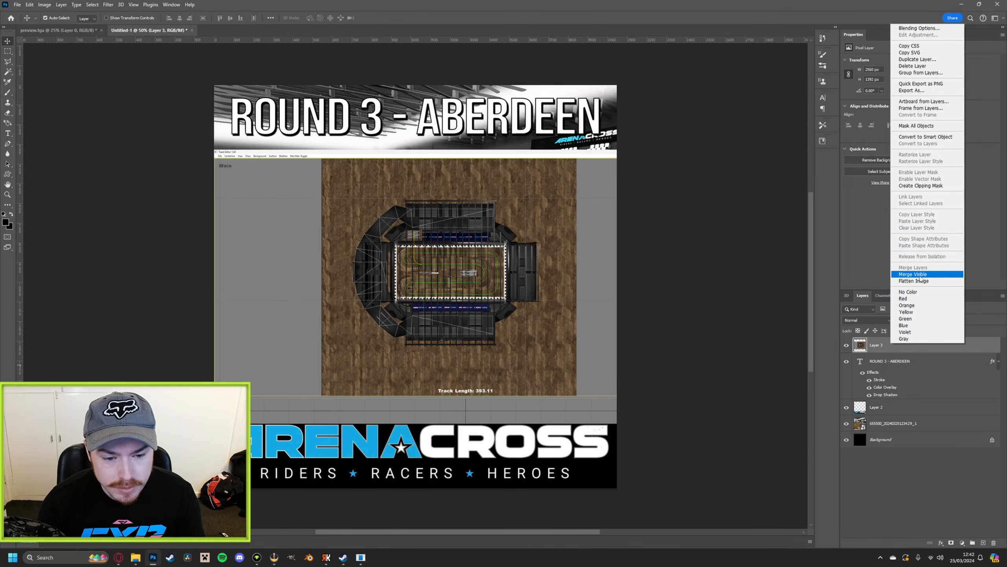
{"action": "left_click", "coordinate": [925, 136]}
{"action": "key", "text": "ctrl+t"}
{"action": "left_click_drag", "start_coordinate": [214, 149], "coordinate": [56, 63]}
{"action": "left_click_drag", "start_coordinate": [719, 427], "coordinate": [815, 510]}
{"action": "left_click_drag", "start_coordinate": [574, 386], "coordinate": [562, 404]}
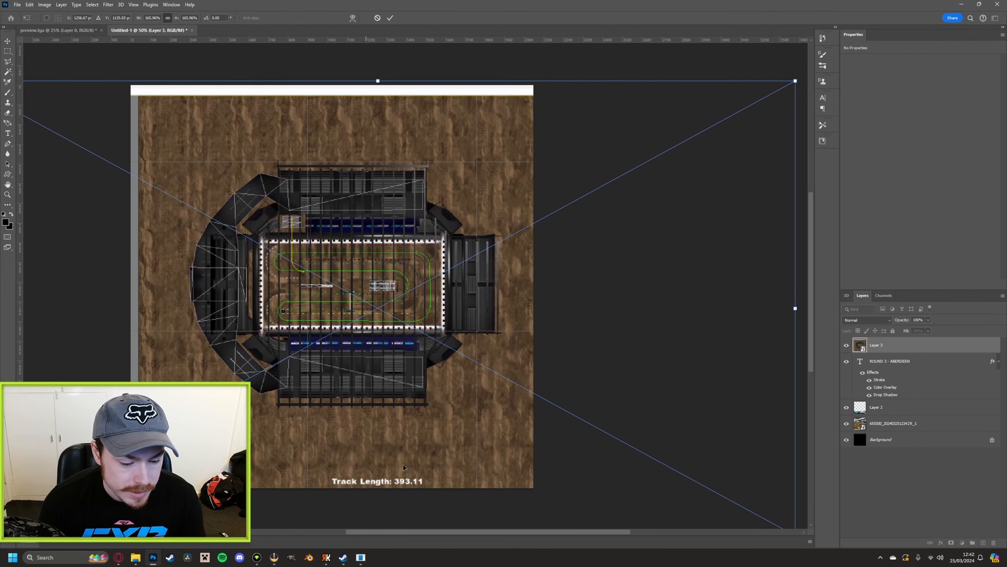
{"action": "left_click_drag", "start_coordinate": [433, 534], "coordinate": [362, 534]}
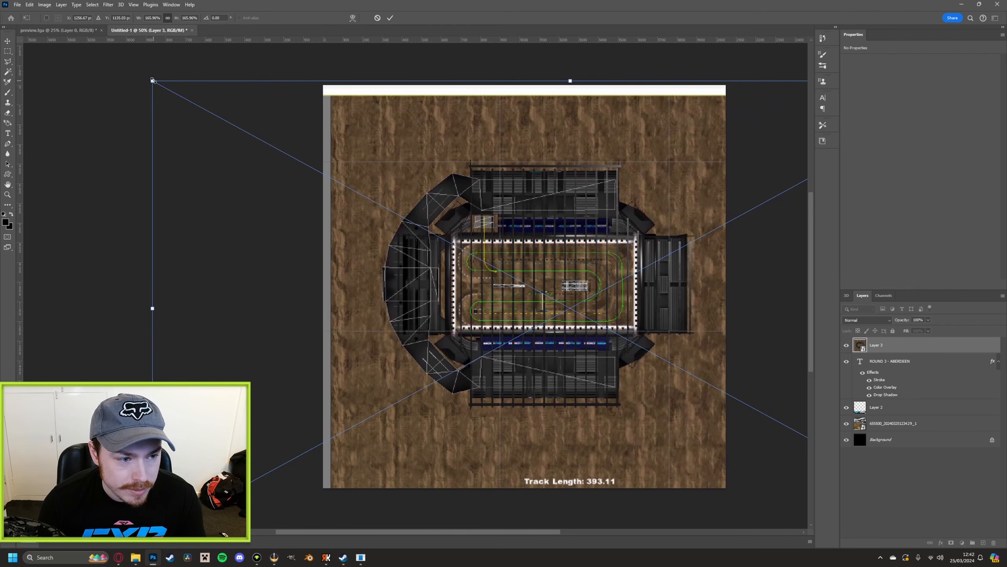
{"action": "left_click_drag", "start_coordinate": [153, 81], "coordinate": [87, 35]}
{"action": "left_click_drag", "start_coordinate": [369, 205], "coordinate": [457, 236]}
{"action": "key", "text": "Return"}
{"action": "key", "text": "ctrl+minus"}
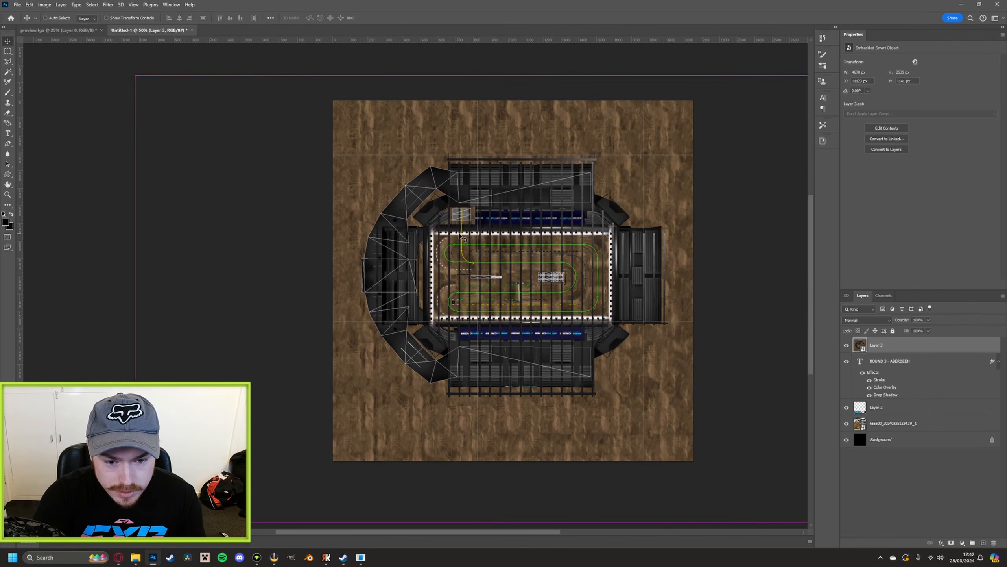
Save a copy of the track map image as a Targa file named trackinfo in the UKAXRound3Aberdeen track folder
{"action": "left_click", "coordinate": [17, 4]}
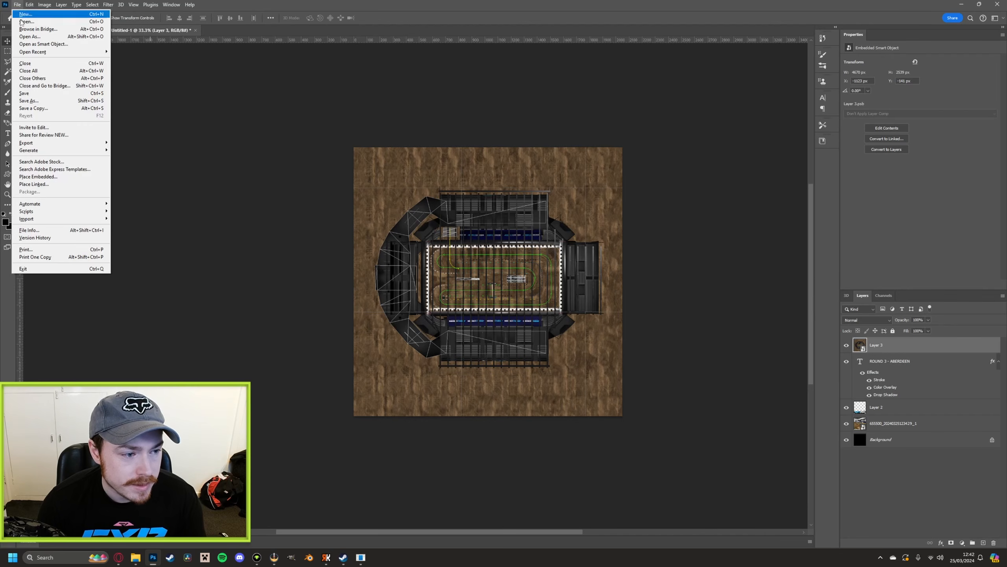
{"action": "left_click", "coordinate": [36, 108]}
{"action": "left_click", "coordinate": [388, 386]}
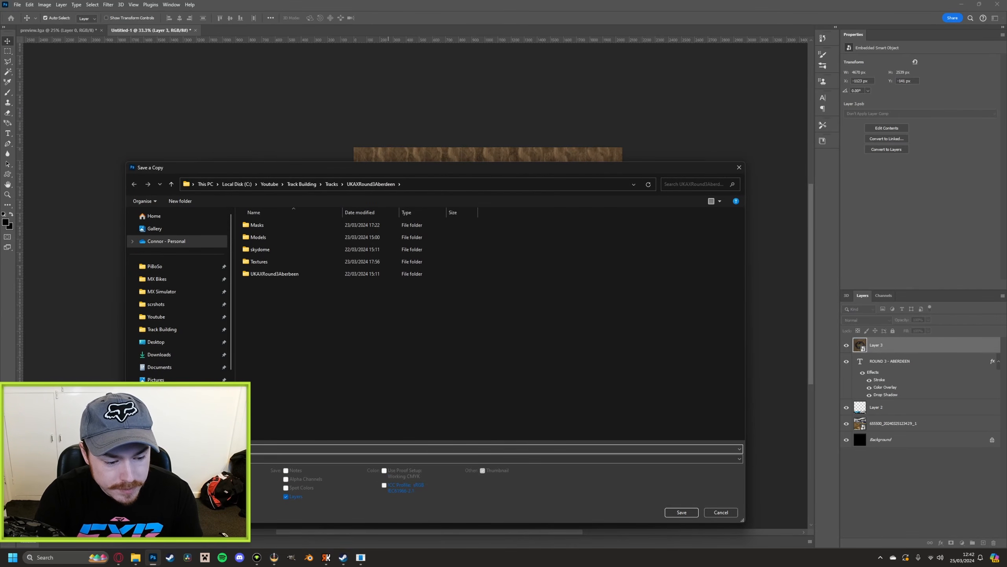
{"action": "left_click", "coordinate": [540, 459]}
{"action": "left_click", "coordinate": [540, 428]}
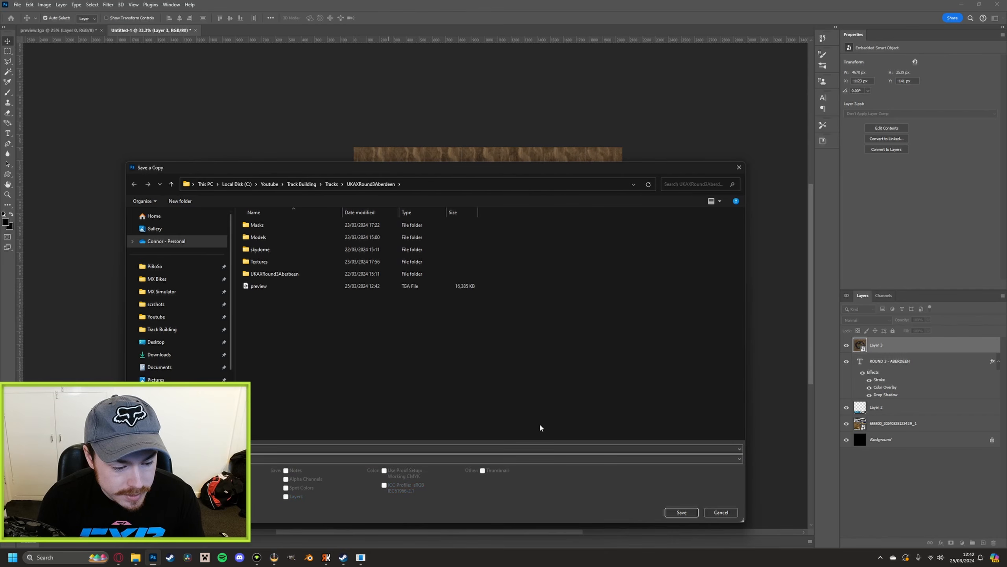
{"action": "left_click", "coordinate": [682, 512]}
{"action": "left_click", "coordinate": [525, 183]}
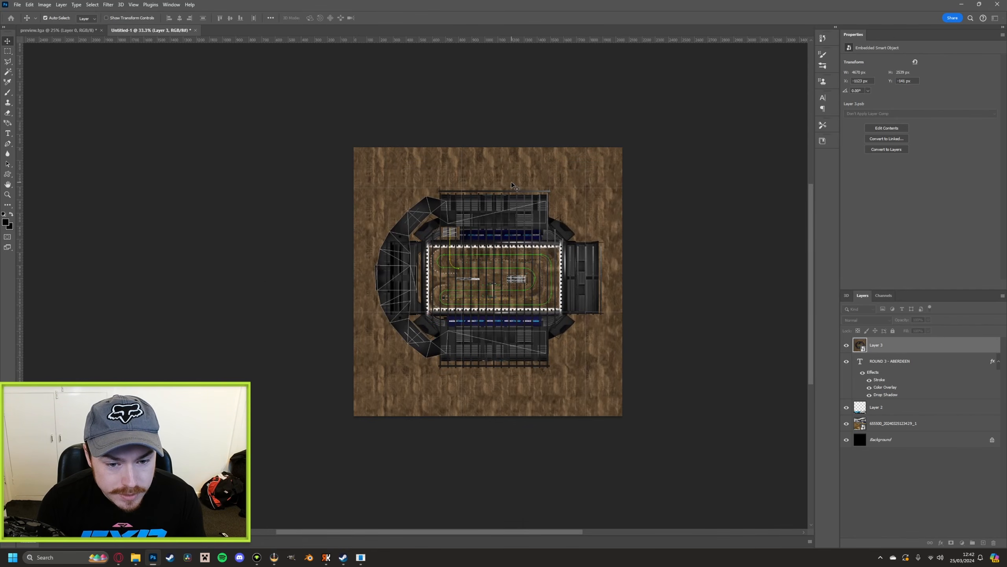
Switch to Resolute MXB Track Builder Helper and assign preview.tga as the track image, moving the file into the track folder
{"action": "left_click", "coordinate": [329, 561]}
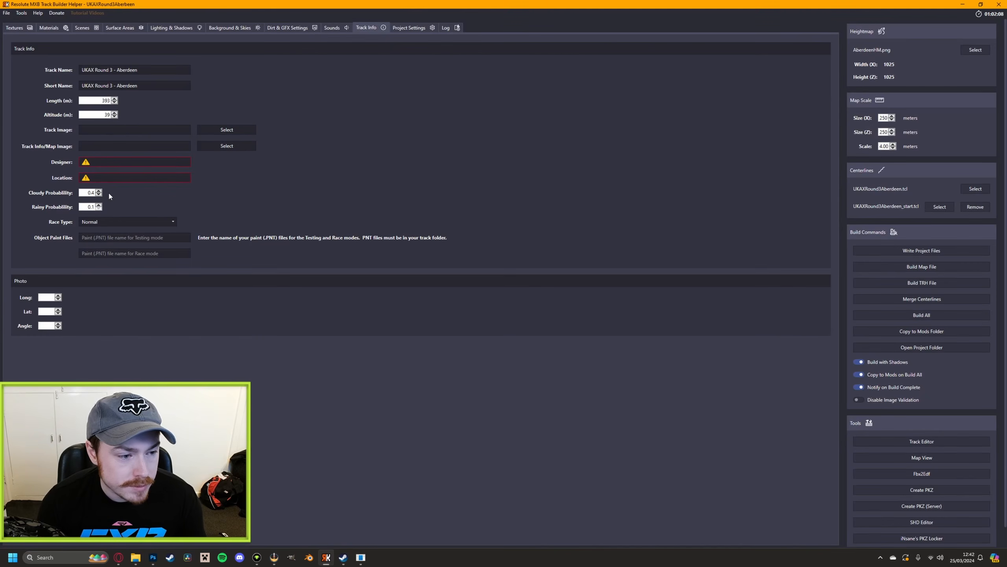
{"action": "left_click", "coordinate": [227, 131]}
{"action": "left_click", "coordinate": [366, 134]}
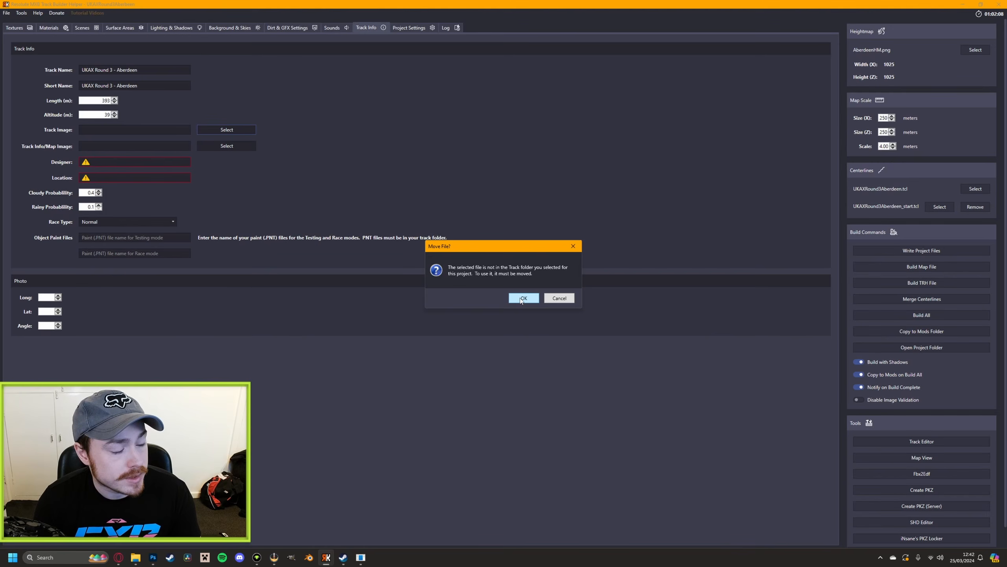
{"action": "left_click", "coordinate": [521, 298]}
Assign trackinfo.tga from the UKAXRound3Aberdeen folder as the track info/map image, moving it into the track folder
{"action": "left_click", "coordinate": [234, 146]}
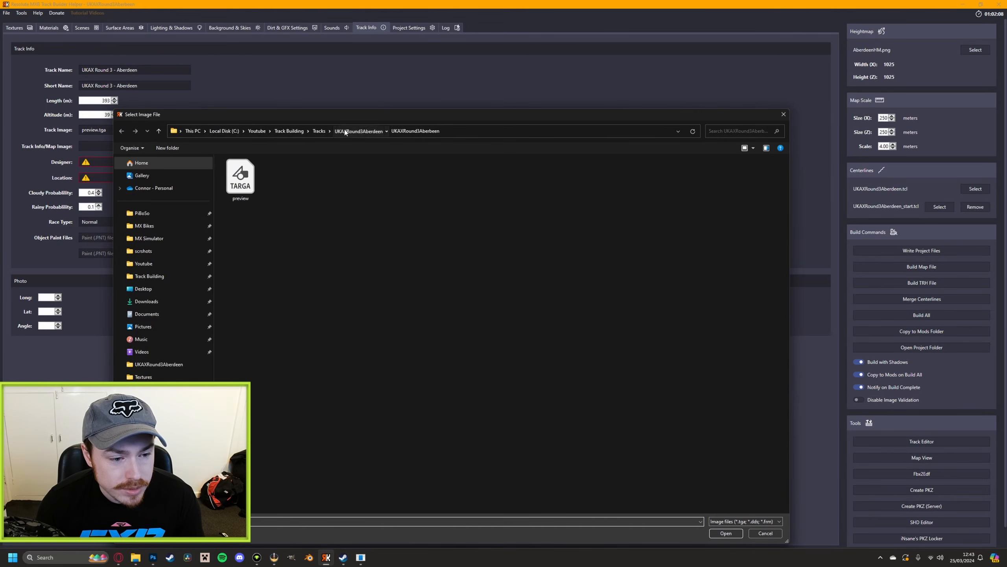
{"action": "left_click", "coordinate": [362, 131]}
{"action": "double_click", "coordinate": [293, 220]}
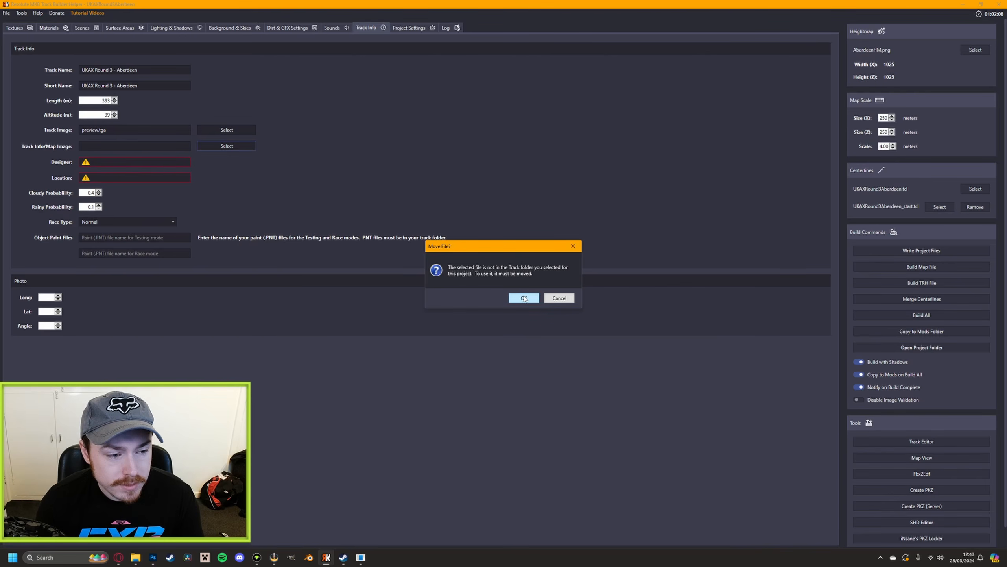
{"action": "left_click", "coordinate": [524, 298]}
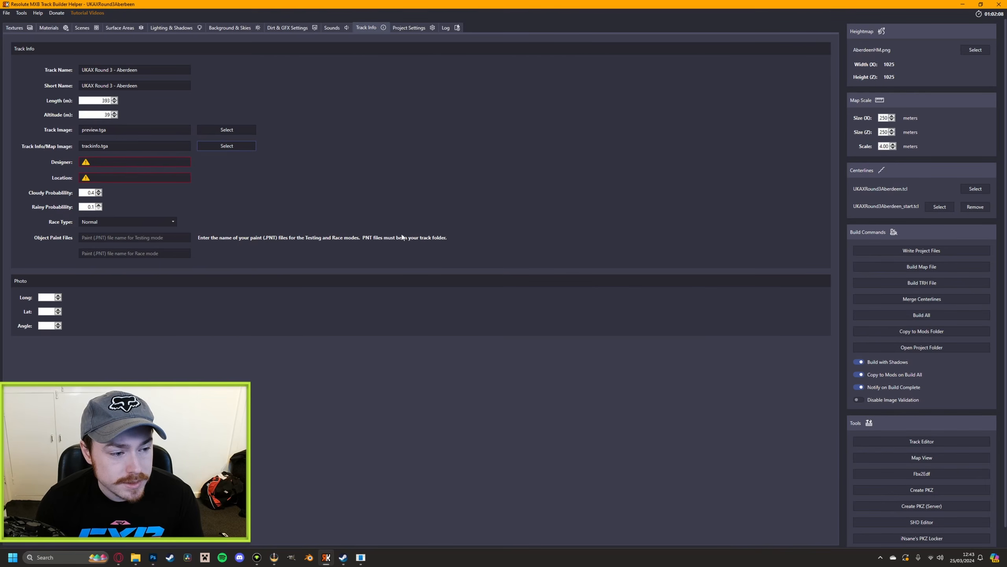
Enter the designer's name and set the track location to Aberdeen
{"action": "left_click", "coordinate": [140, 160]}
{"action": "type", "text": "Lynds"}
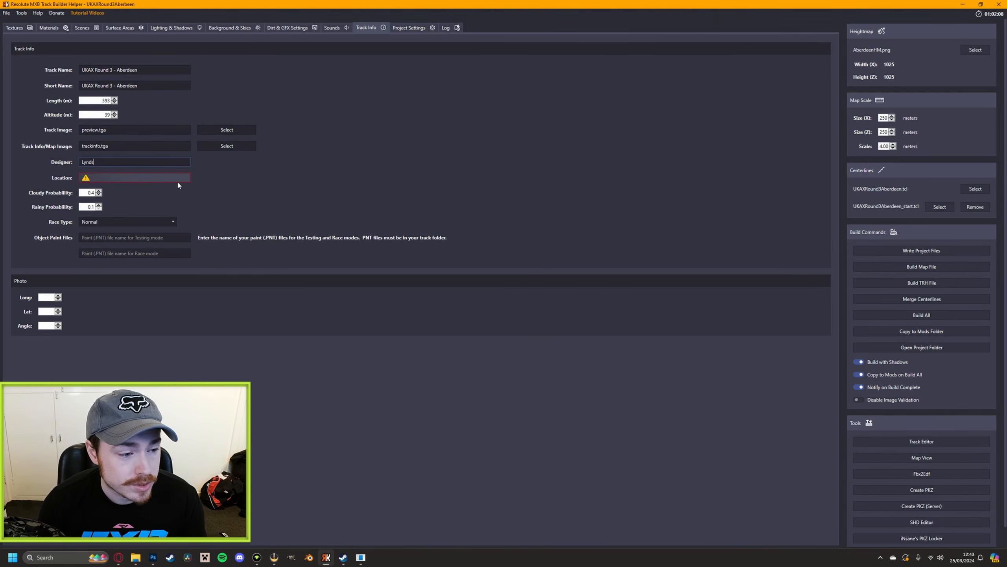
{"action": "left_click", "coordinate": [139, 178]}
{"action": "type", "text": "Aberdeen"}
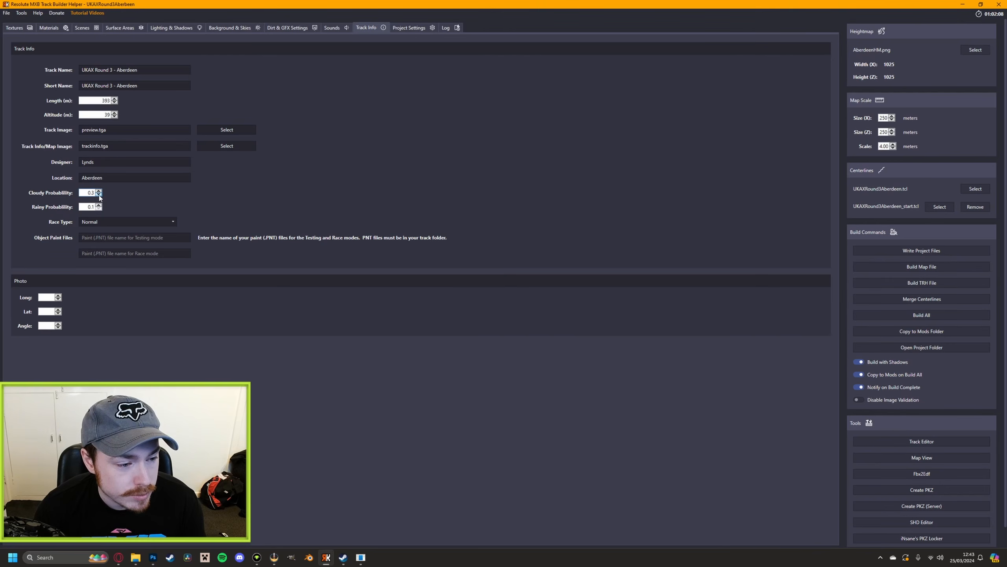
Set the cloudy probability to 0.1 and the race type to Normal
{"action": "left_click", "coordinate": [98, 195]}
{"action": "left_click", "coordinate": [98, 194]}
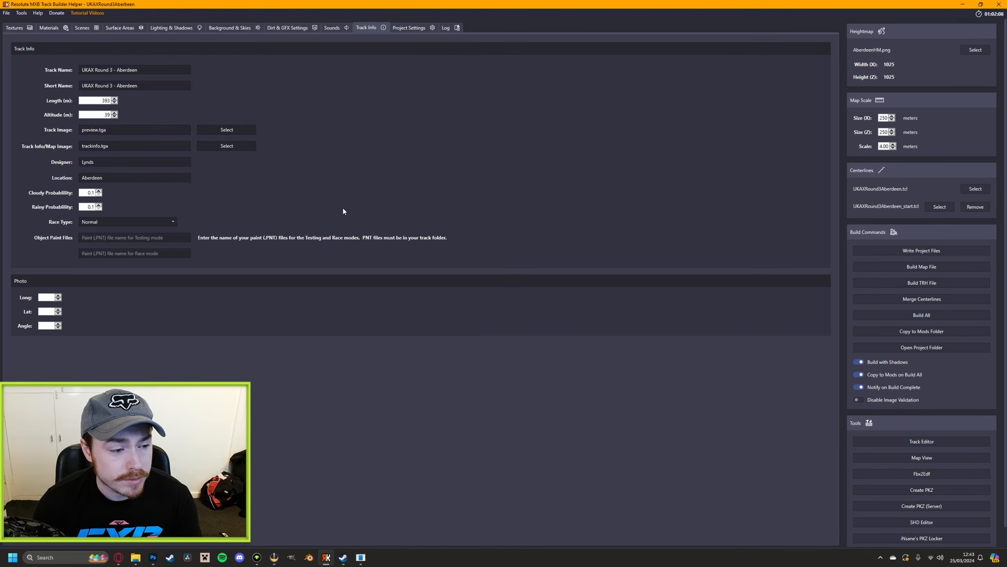
{"action": "left_click", "coordinate": [168, 224]}
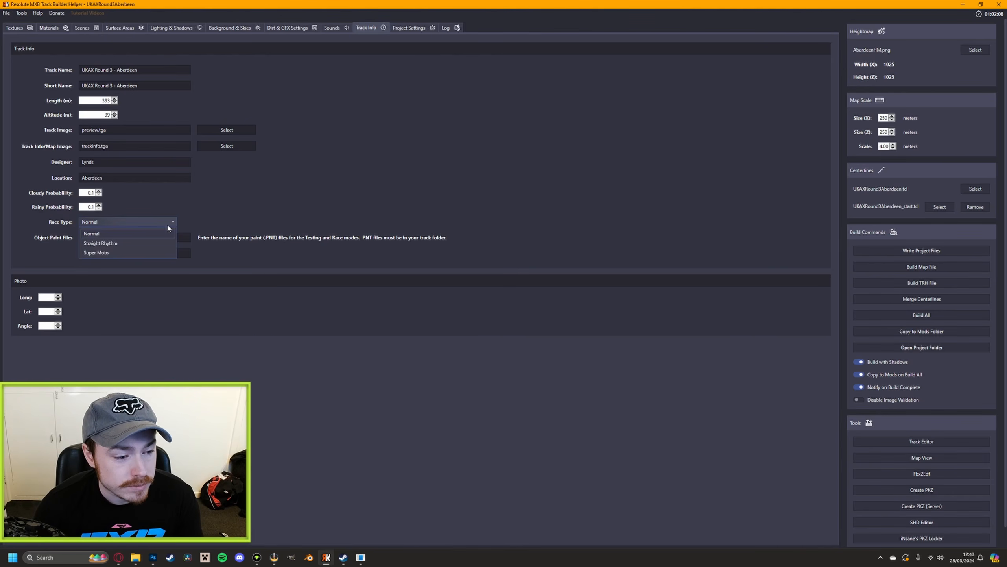
{"action": "left_click", "coordinate": [97, 234]}
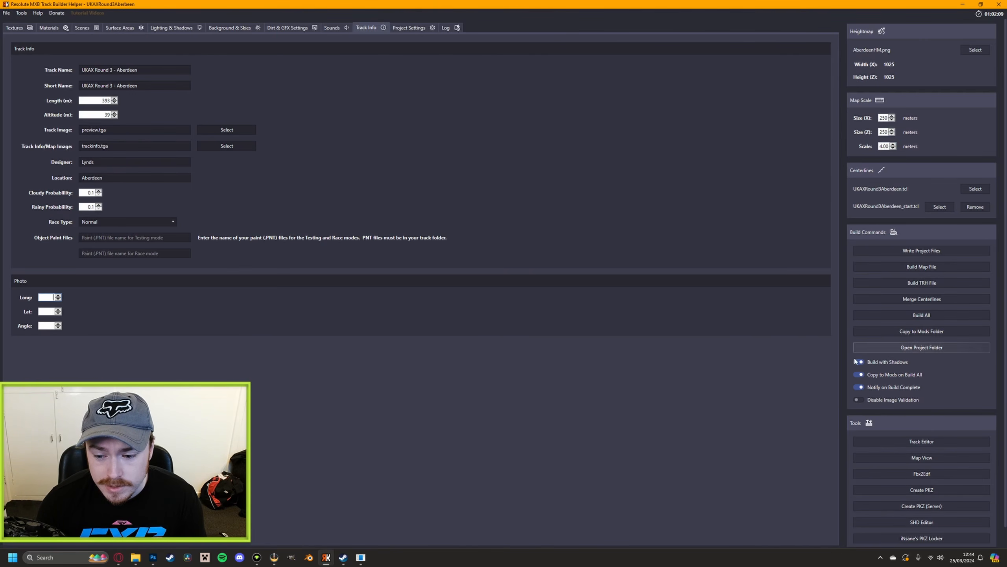
Look over the texture, material and scene settings and build all of the track's files
{"action": "left_click", "coordinate": [16, 28]}
{"action": "left_click", "coordinate": [49, 28]}
{"action": "left_click", "coordinate": [82, 28]}
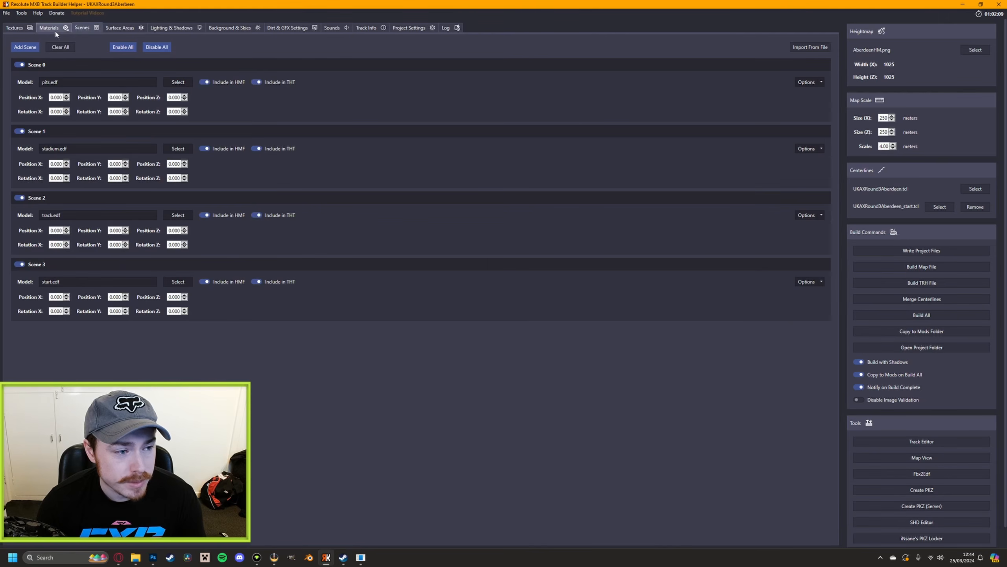
{"action": "left_click", "coordinate": [12, 29]}
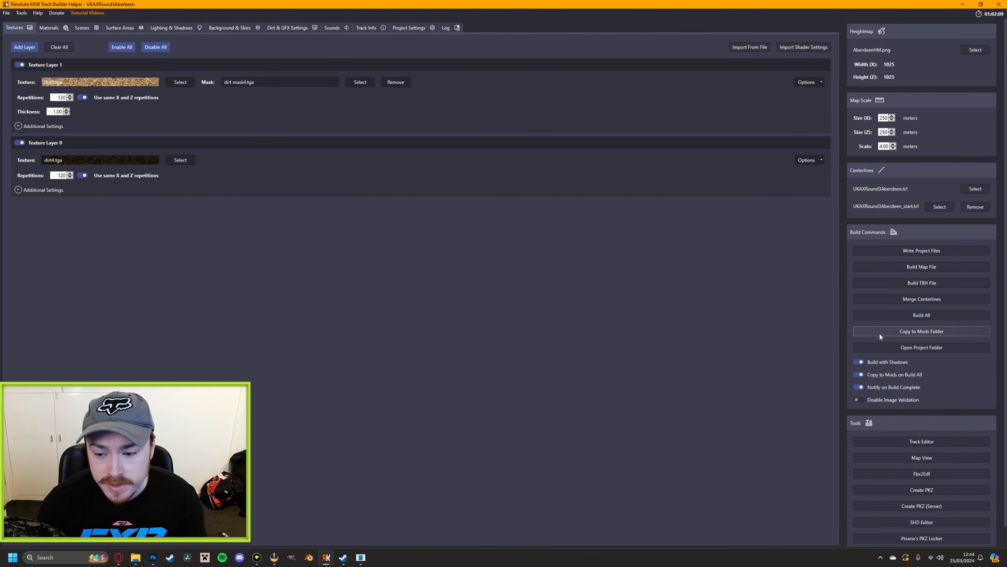
{"action": "left_click", "coordinate": [902, 320]}
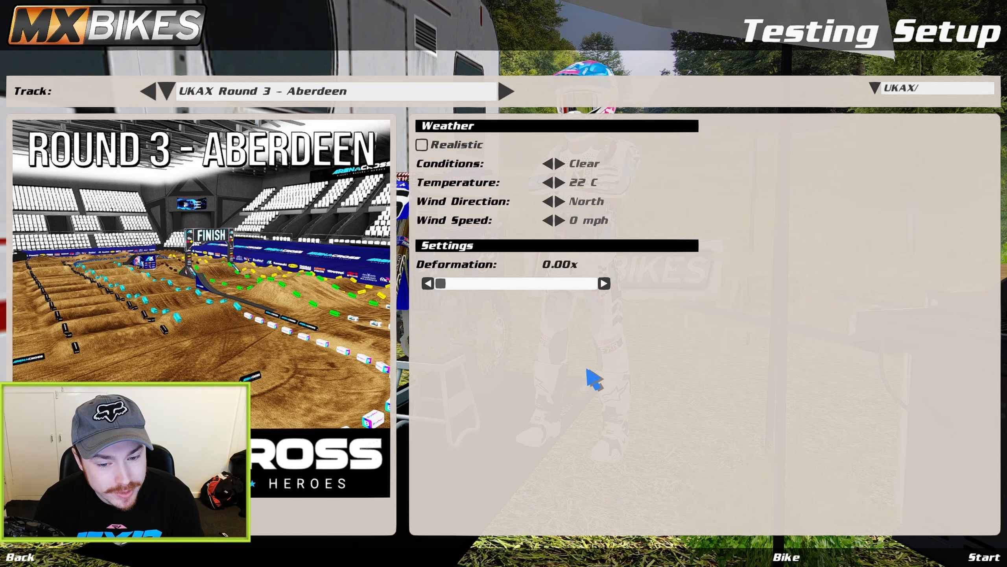
Start a testing session on UKAX Round 3 - Aberdeen in MX Bikes and check its map image, length and altitude
{"action": "left_click", "coordinate": [952, 556]}
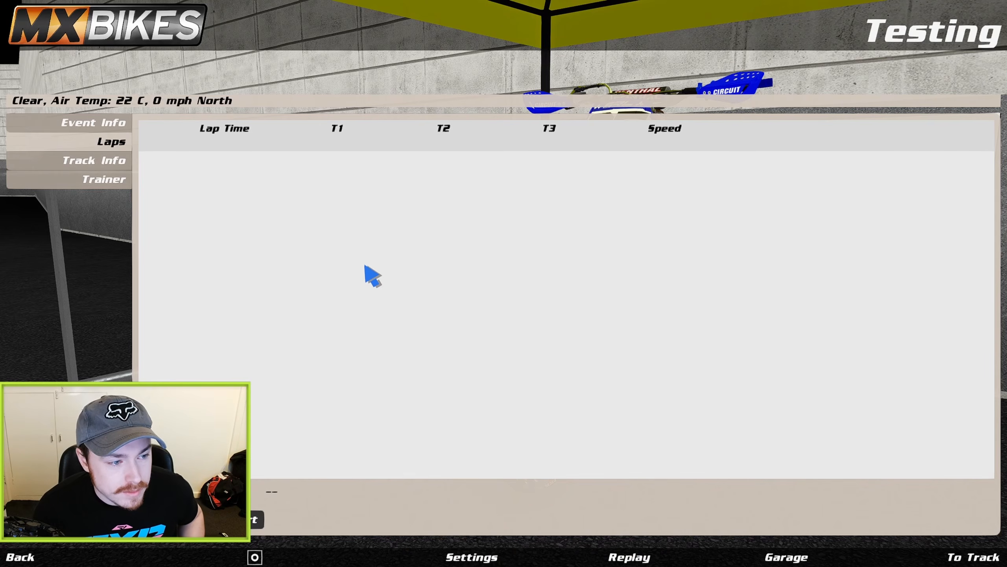
{"action": "left_click", "coordinate": [102, 125]}
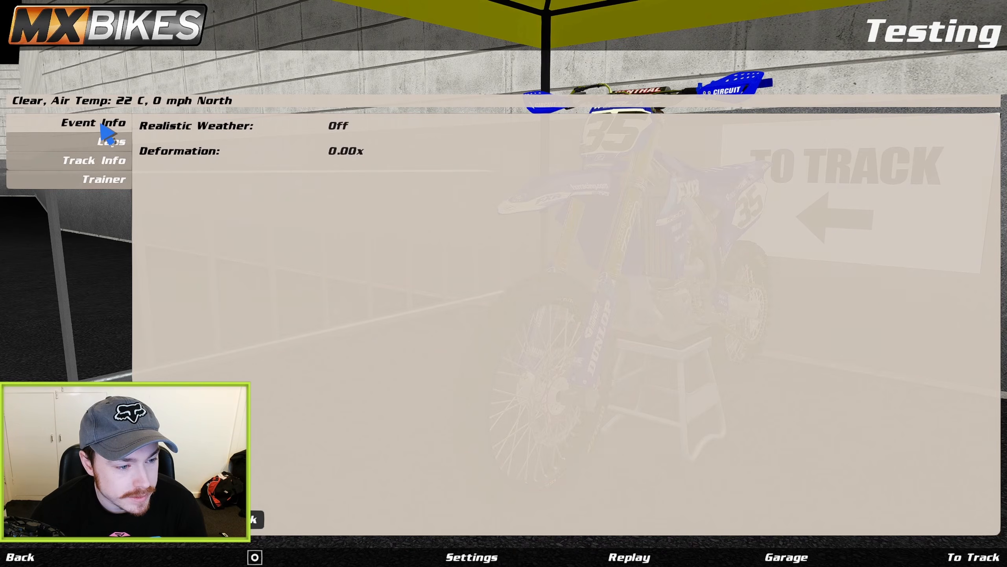
{"action": "left_click", "coordinate": [99, 162]}
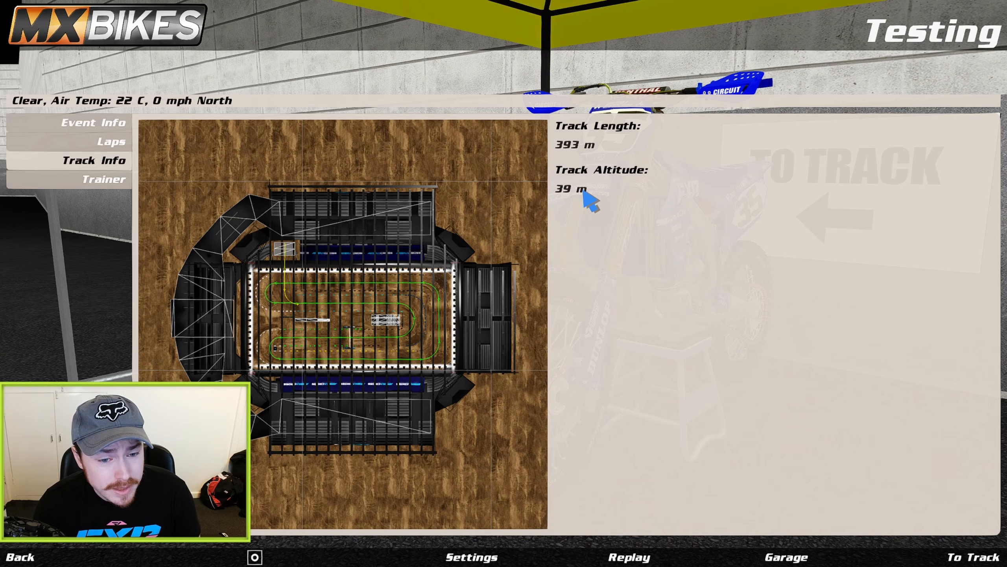
{"action": "left_click", "coordinate": [103, 126]}
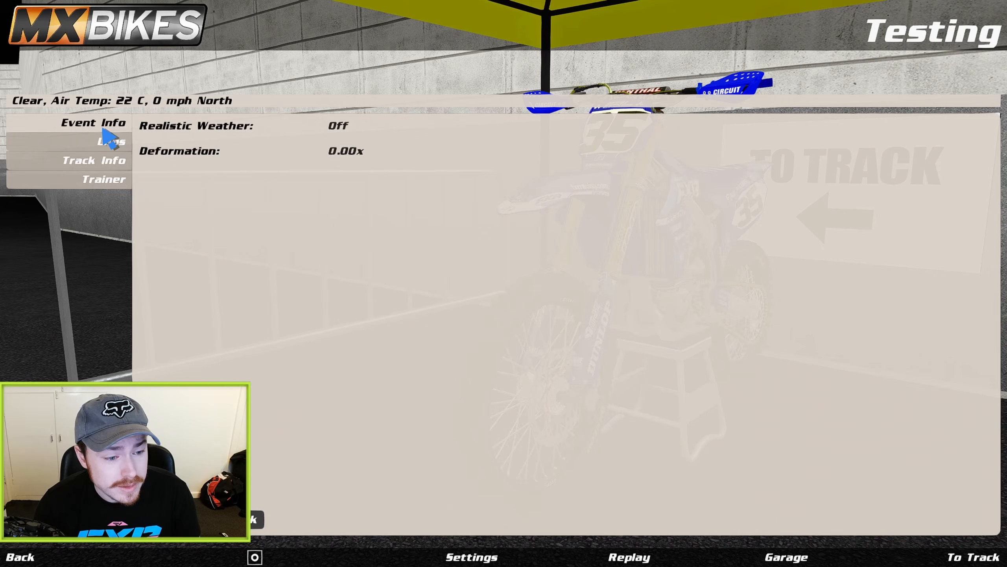
{"action": "left_click", "coordinate": [82, 148]}
{"action": "left_click", "coordinate": [83, 180]}
{"action": "left_click", "coordinate": [89, 169]}
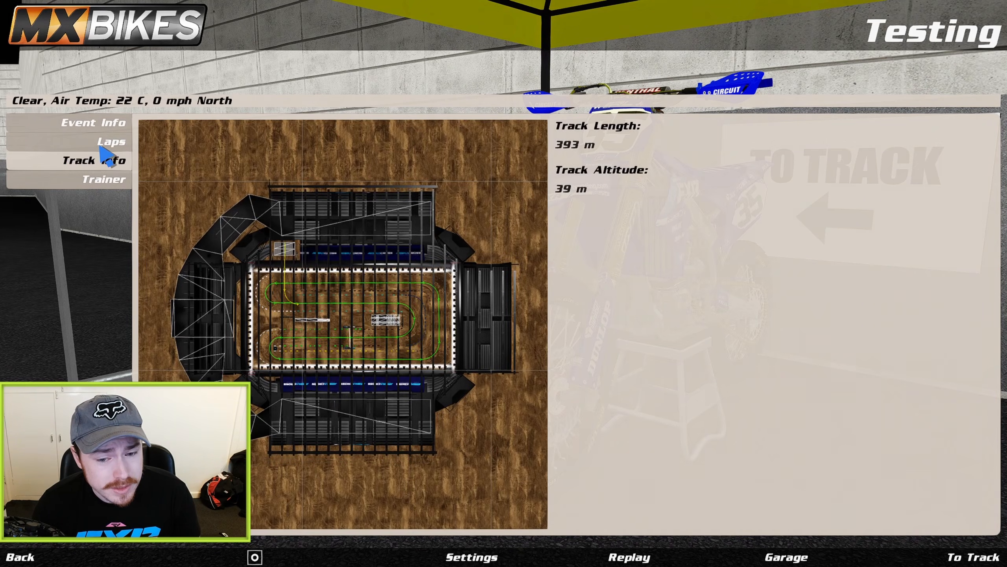
{"action": "left_click", "coordinate": [104, 124]}
{"action": "left_click", "coordinate": [106, 142]}
{"action": "left_click", "coordinate": [105, 162]}
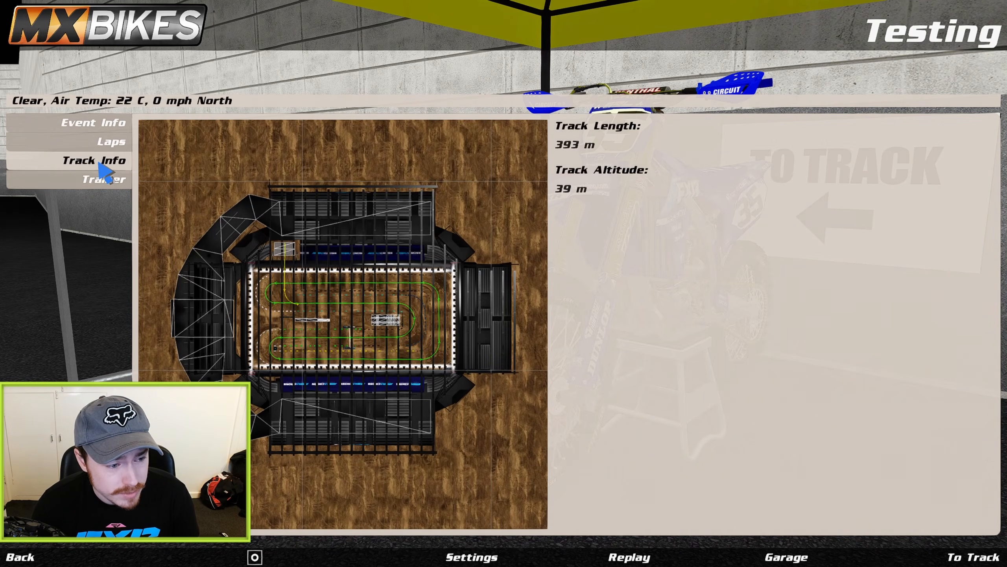
Examine the in-game Photo view alongside the builder's Photo longitude, latitude and angle settings
{"action": "left_click", "coordinate": [254, 557]}
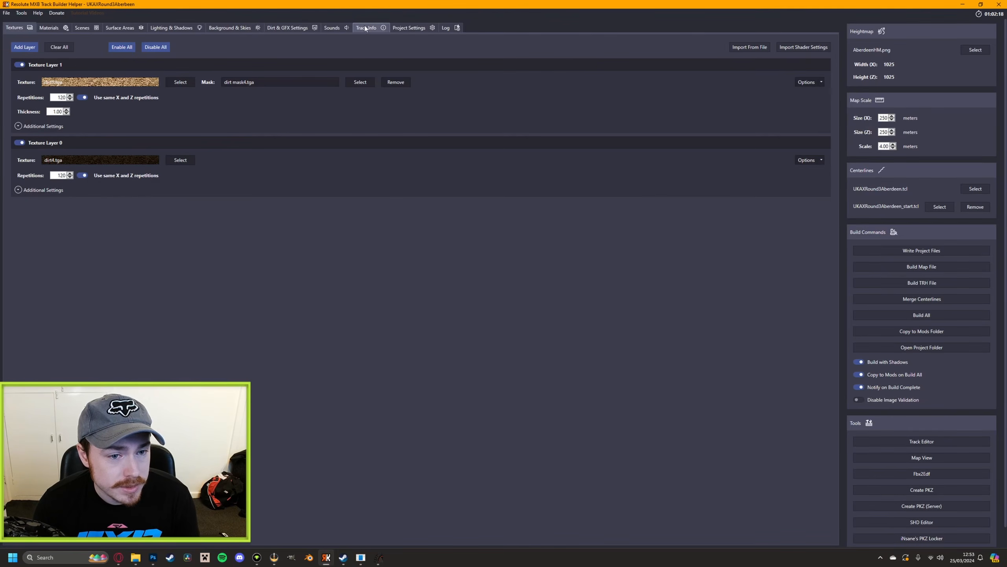
{"action": "left_click", "coordinate": [365, 28]}
{"action": "left_click", "coordinate": [45, 298]}
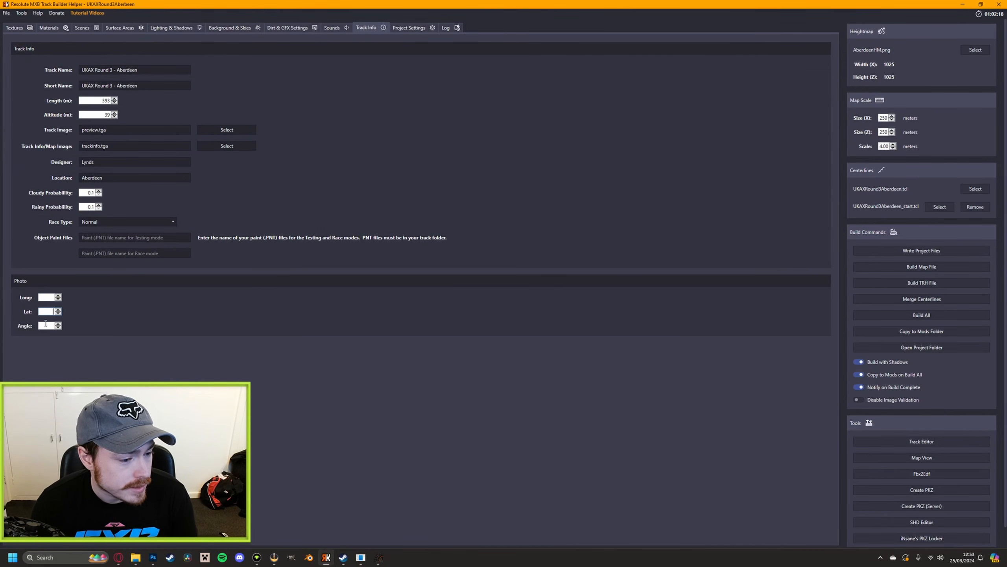
{"action": "left_click", "coordinate": [49, 312]}
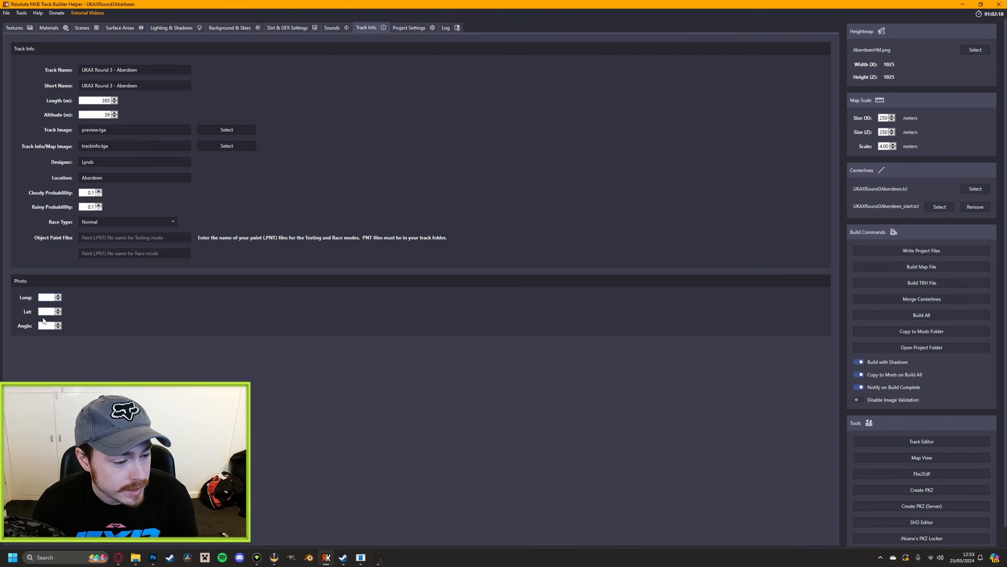
{"action": "left_click", "coordinate": [360, 557]}
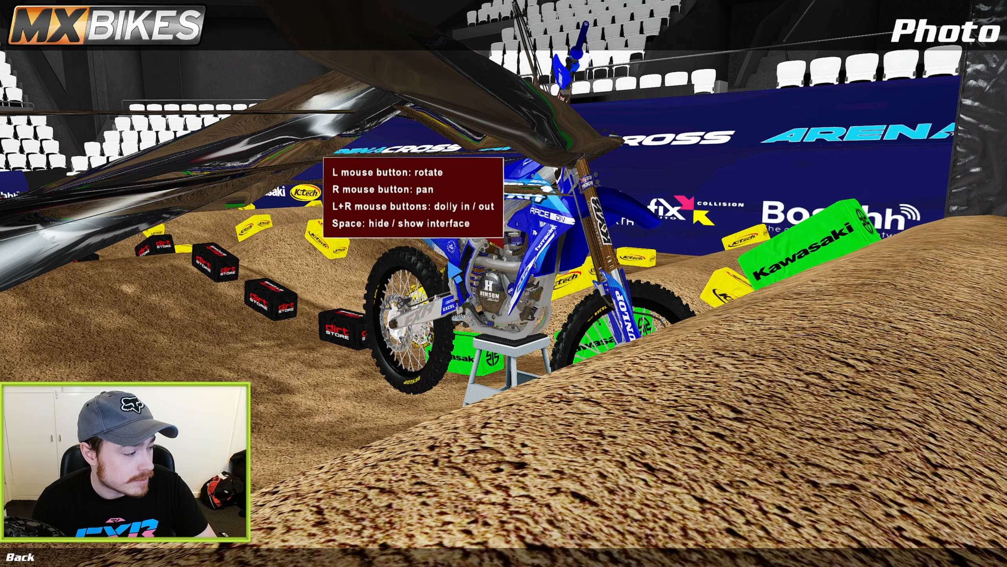
{"action": "key", "text": "Escape"}
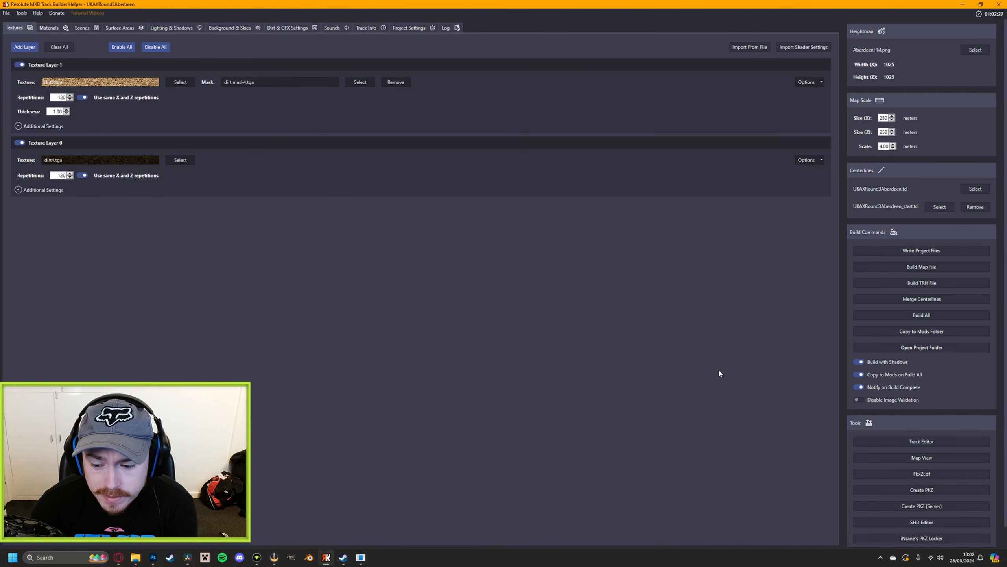
Create the track's PKZ package in the project folder from Resolute MXB Track Builder Helper
{"action": "scroll", "coordinate": [894, 481], "scroll_direction": "down", "scroll_amount": 1}
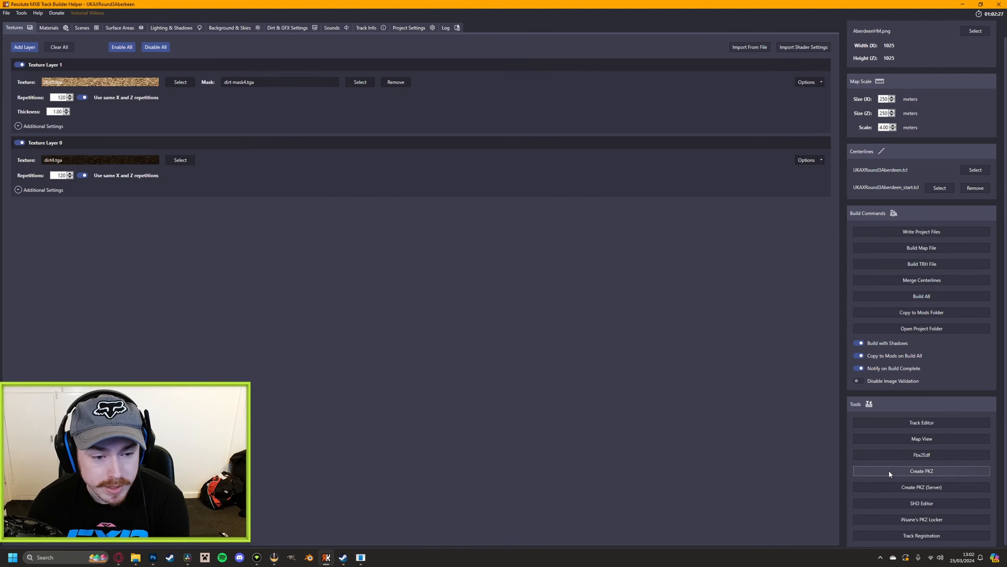
{"action": "left_click", "coordinate": [887, 469]}
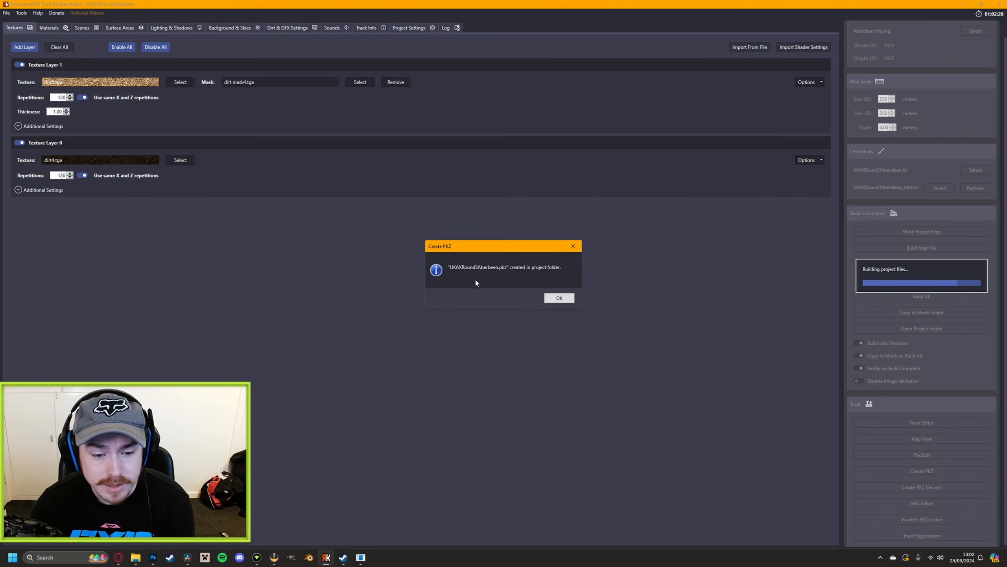
{"action": "left_click", "coordinate": [566, 299]}
Switch to File Explorer and open the UKAXRound3Aberdeen folder inside Track Building\Tracks
{"action": "left_click", "coordinate": [141, 557]}
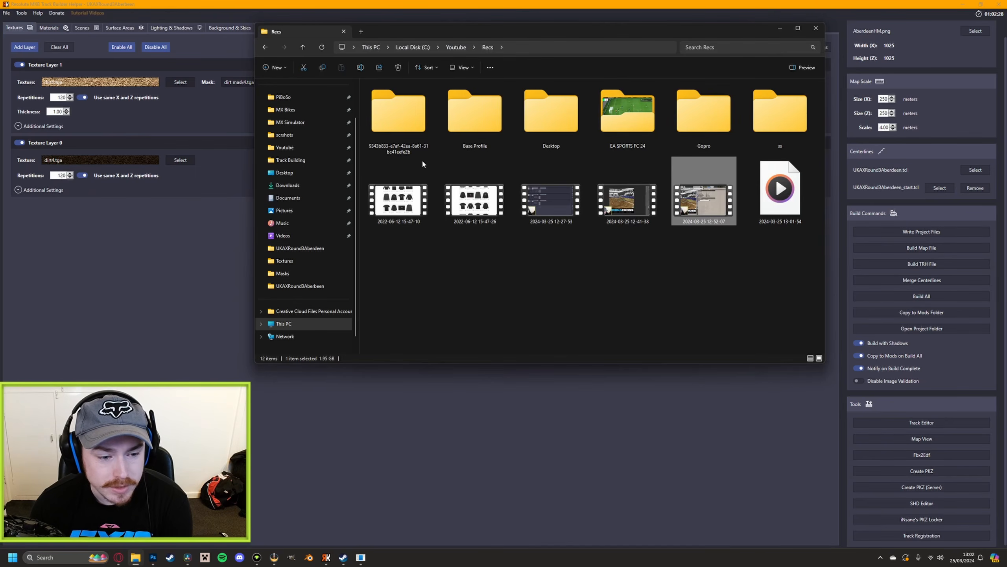
{"action": "left_click", "coordinate": [313, 160]}
{"action": "double_click", "coordinate": [511, 103]}
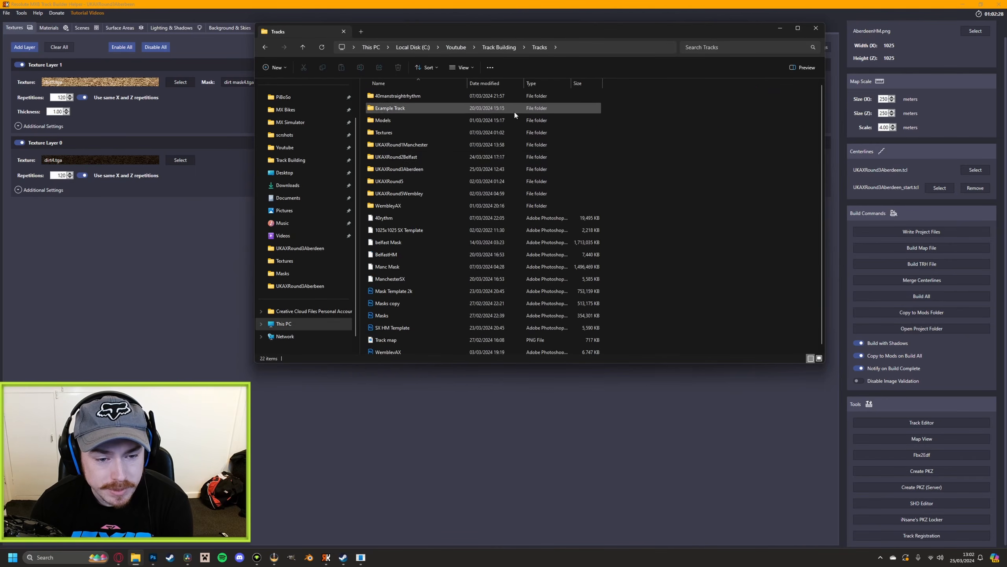
{"action": "left_click", "coordinate": [409, 170]}
{"action": "double_click", "coordinate": [408, 171]}
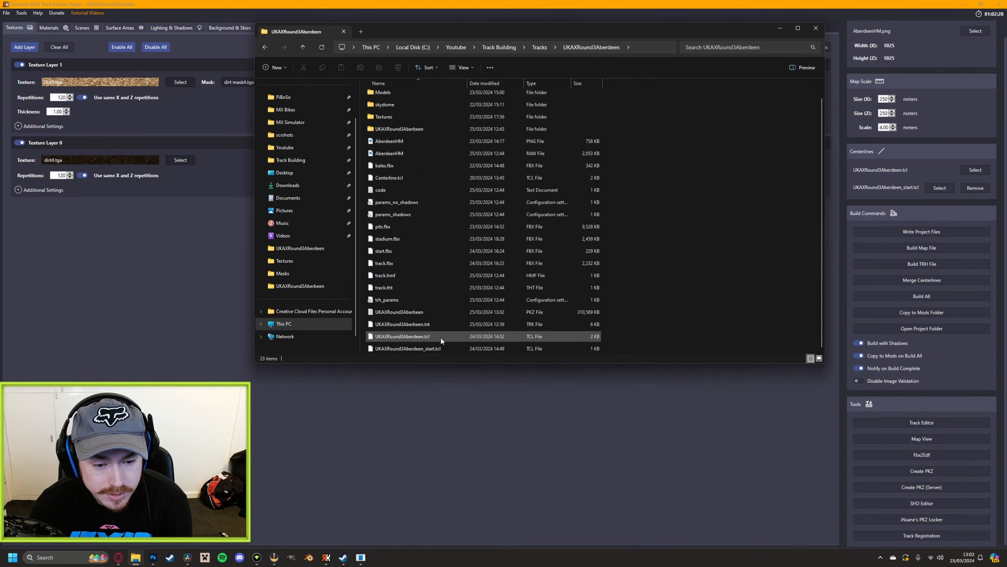
Move the UKAXRound3Aberdeen PKZ file from the project folder into Documents\PiBoSo\MX Bikes\mods\tracks\UKAX
{"action": "left_click", "coordinate": [537, 314]}
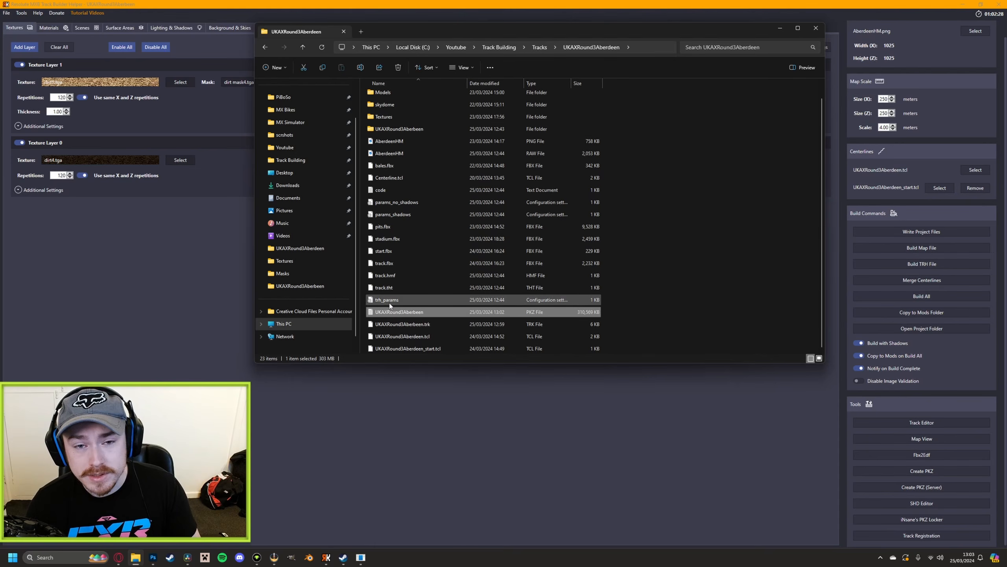
{"action": "left_click_drag", "start_coordinate": [397, 315], "coordinate": [294, 101]}
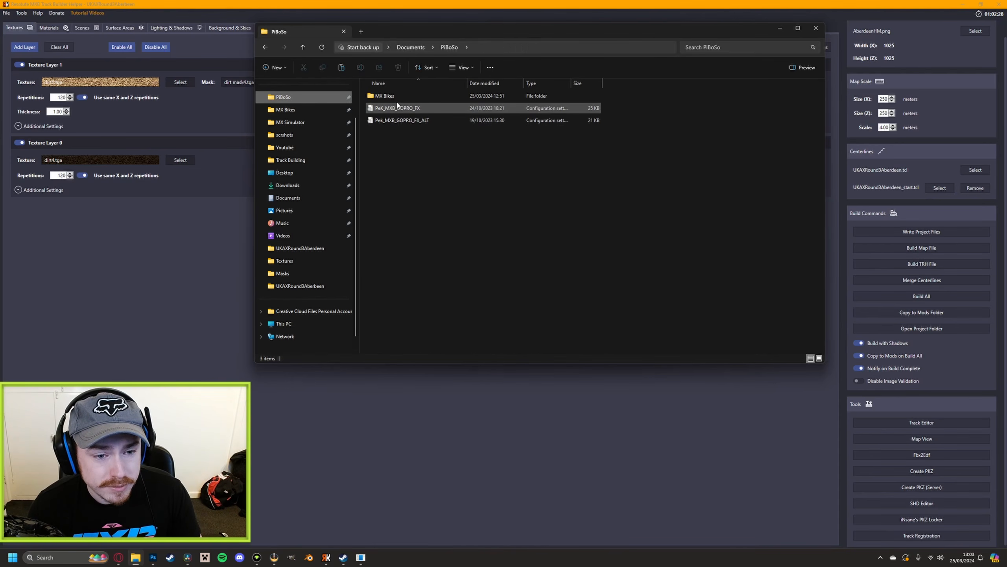
{"action": "double_click", "coordinate": [398, 98]}
{"action": "double_click", "coordinate": [384, 134]}
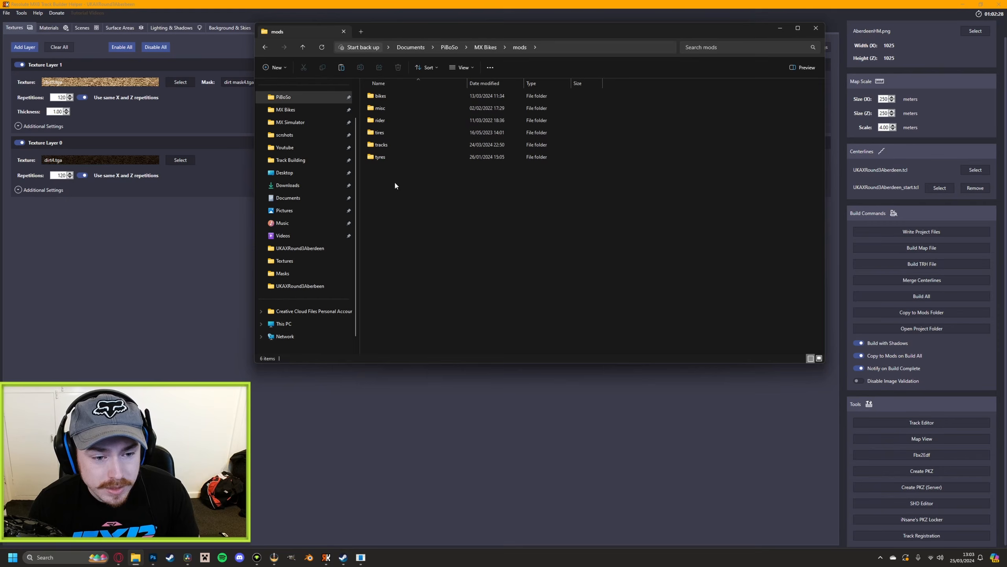
{"action": "double_click", "coordinate": [381, 144]}
{"action": "double_click", "coordinate": [391, 257]}
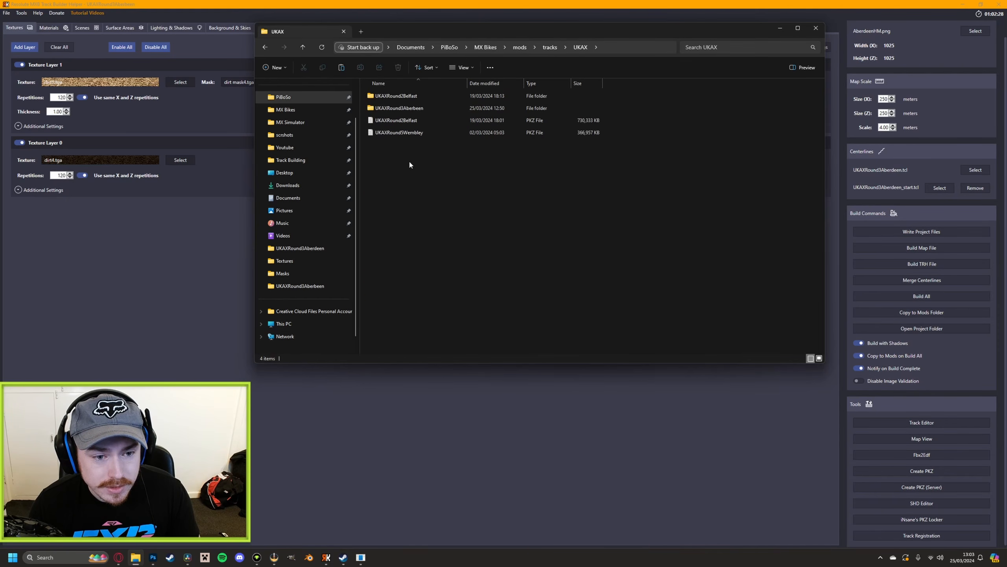
{"action": "left_click", "coordinate": [422, 108]}
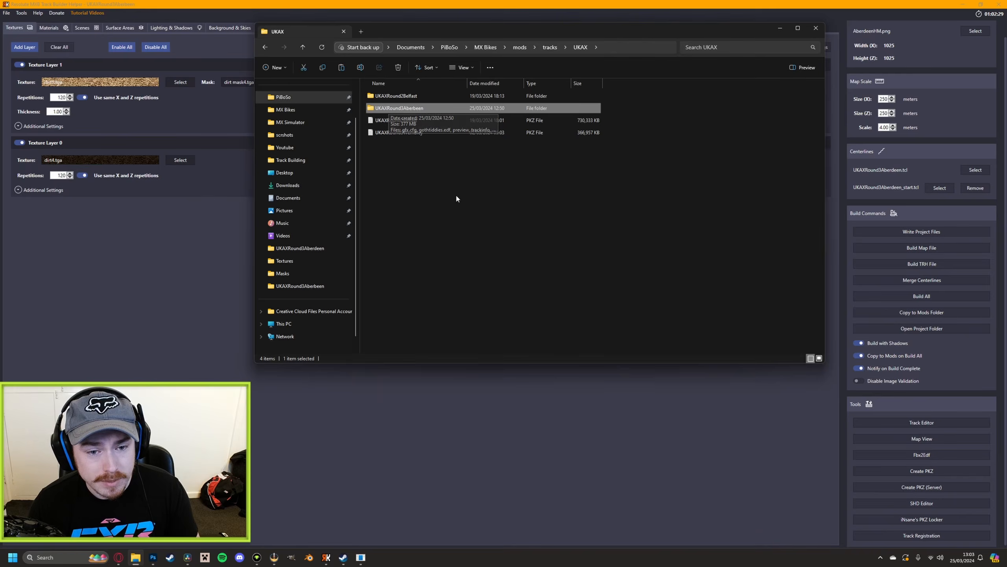
{"action": "left_click", "coordinate": [406, 175]}
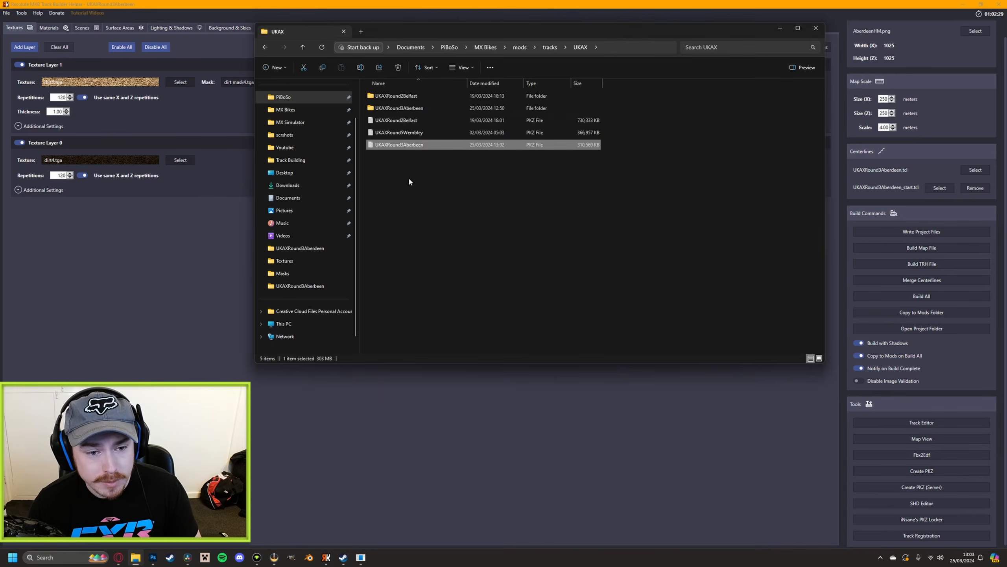
{"action": "left_click", "coordinate": [408, 111]}
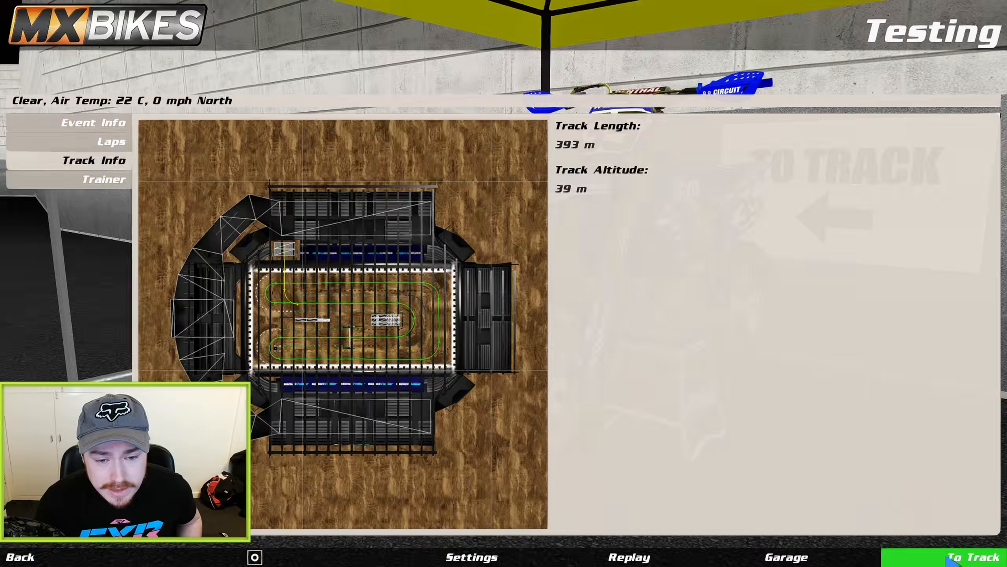
Switch to MX Bikes and enable the Map and Standings displays in the MaX HUD options
{"action": "left_click", "coordinate": [949, 558]}
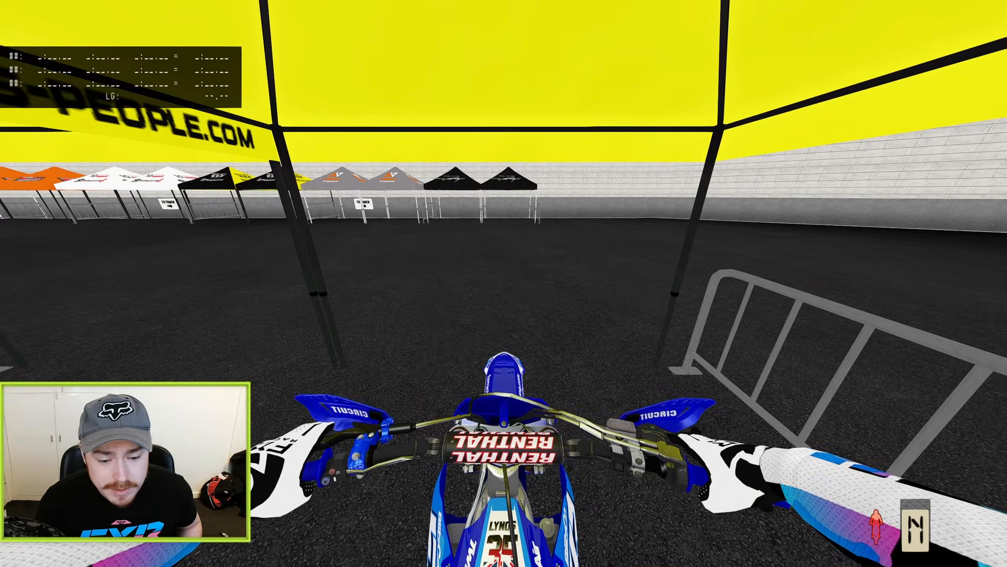
{"action": "key", "text": "F1"}
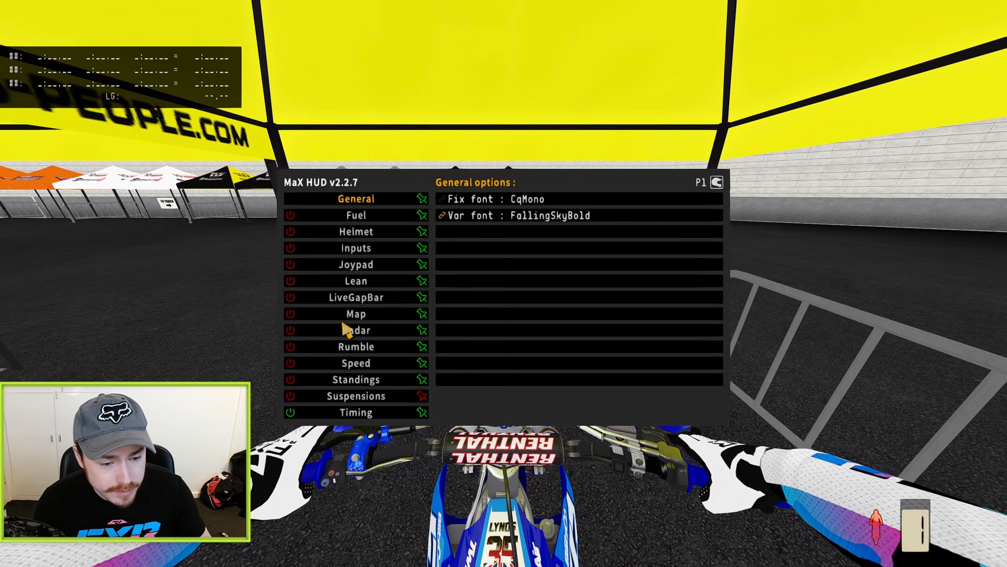
{"action": "left_click", "coordinate": [290, 314]}
{"action": "left_click", "coordinate": [291, 380]}
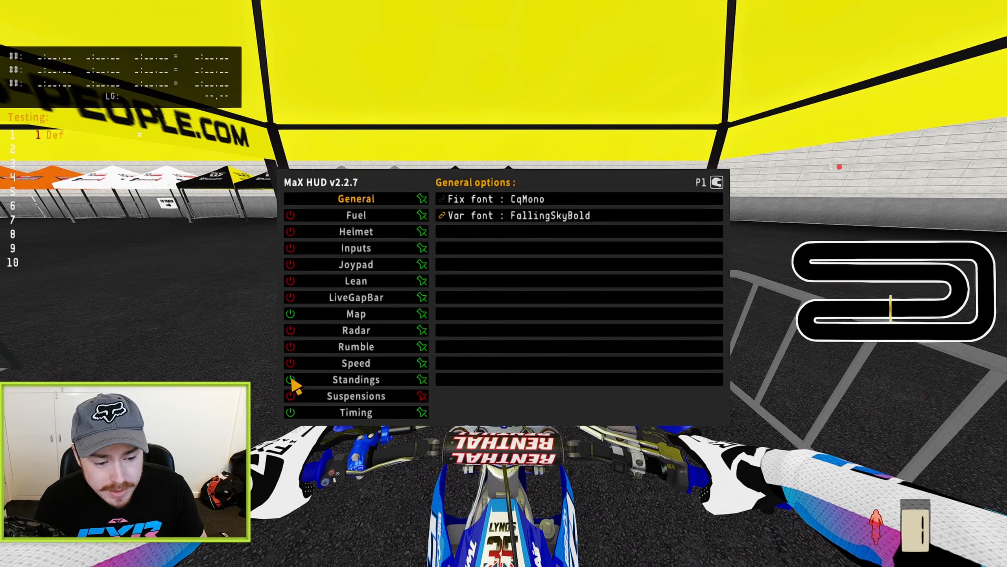
{"action": "key", "text": "F1"}
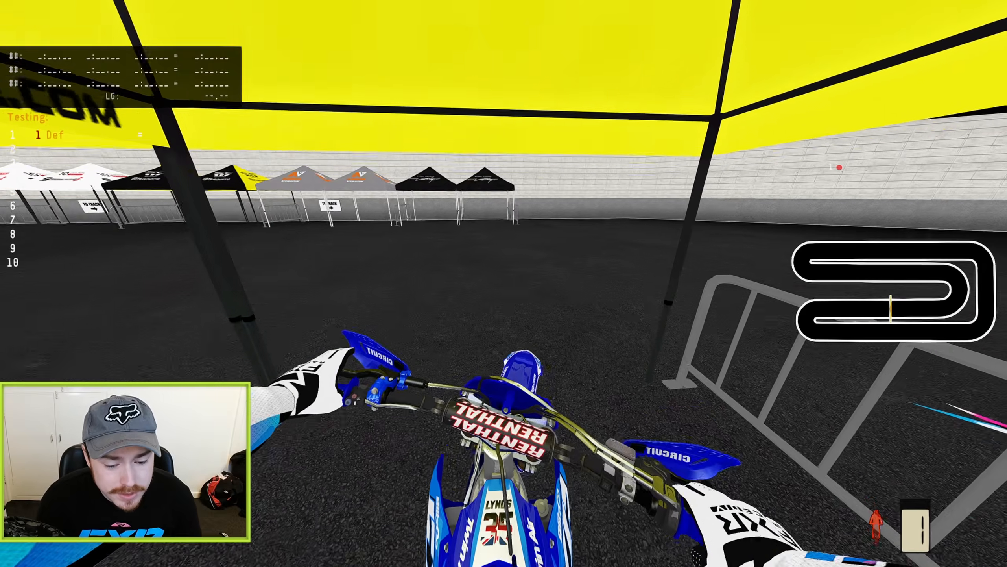